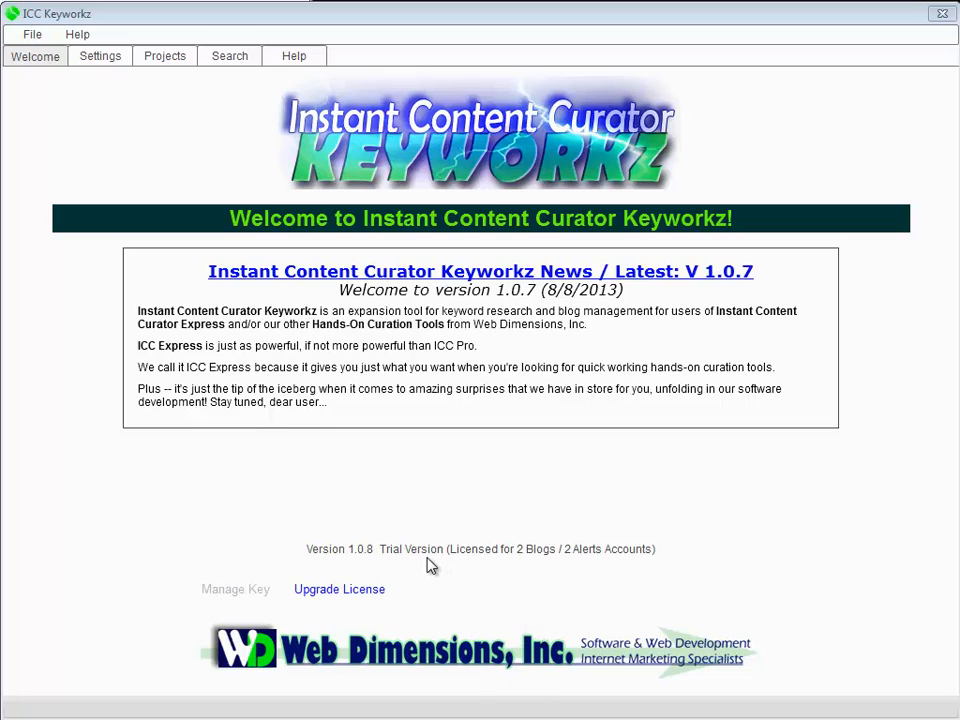
Step: Examine the license upgrade form's purchase e-mail, registration key and agreement fields, and close it without validating
{"action": "left_click", "coordinate": [348, 594]}
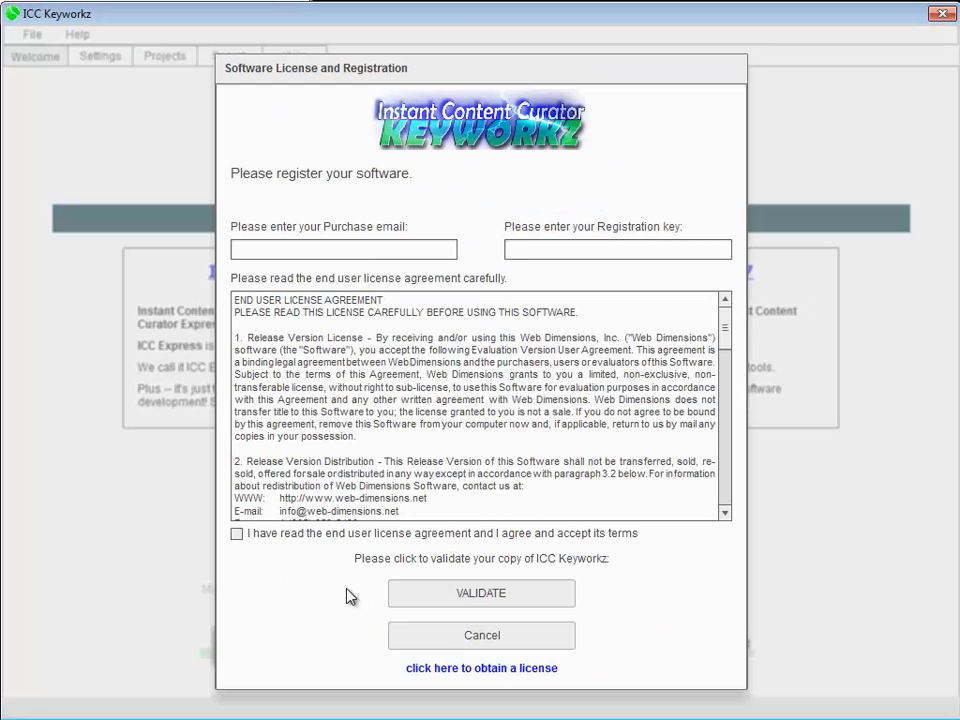
{"action": "left_click", "coordinate": [456, 638]}
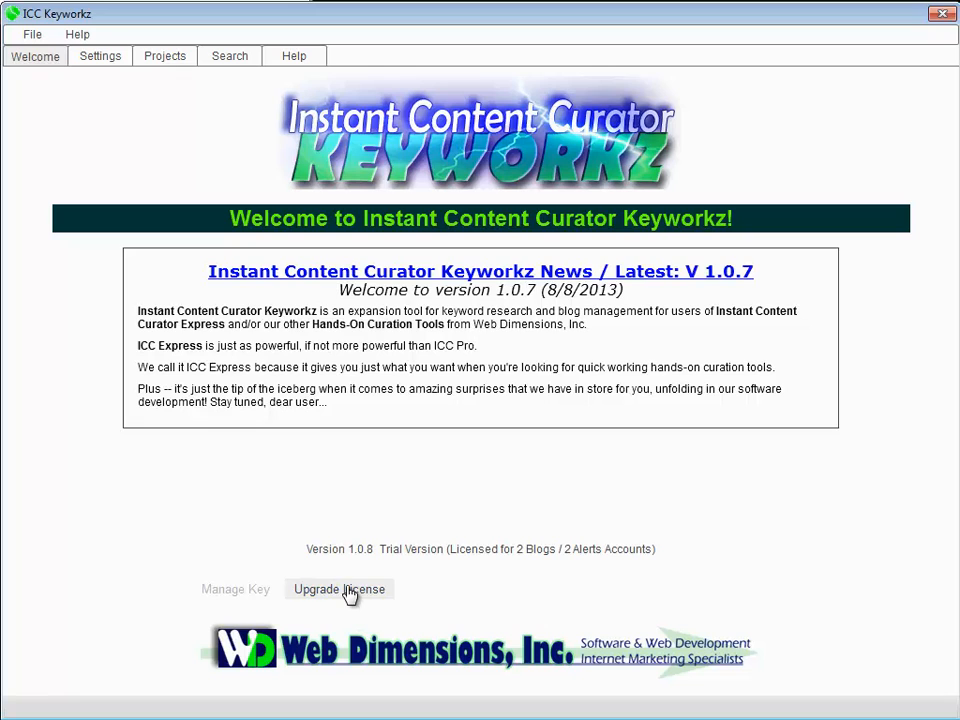
{"action": "left_click", "coordinate": [346, 592]}
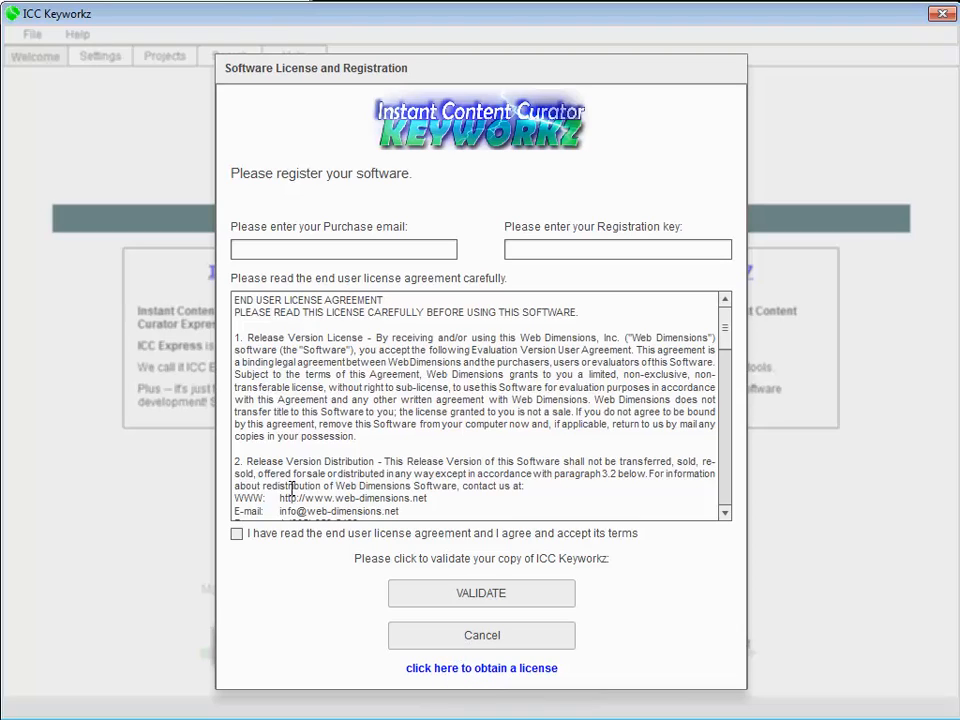
{"action": "left_click", "coordinate": [322, 250]}
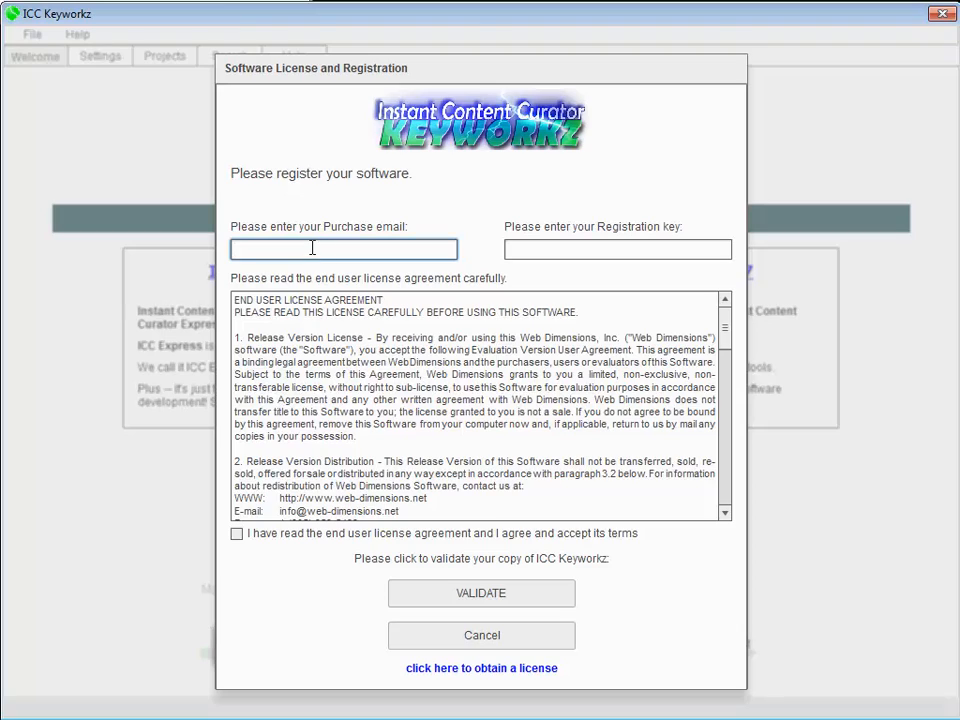
{"action": "left_click", "coordinate": [579, 251]}
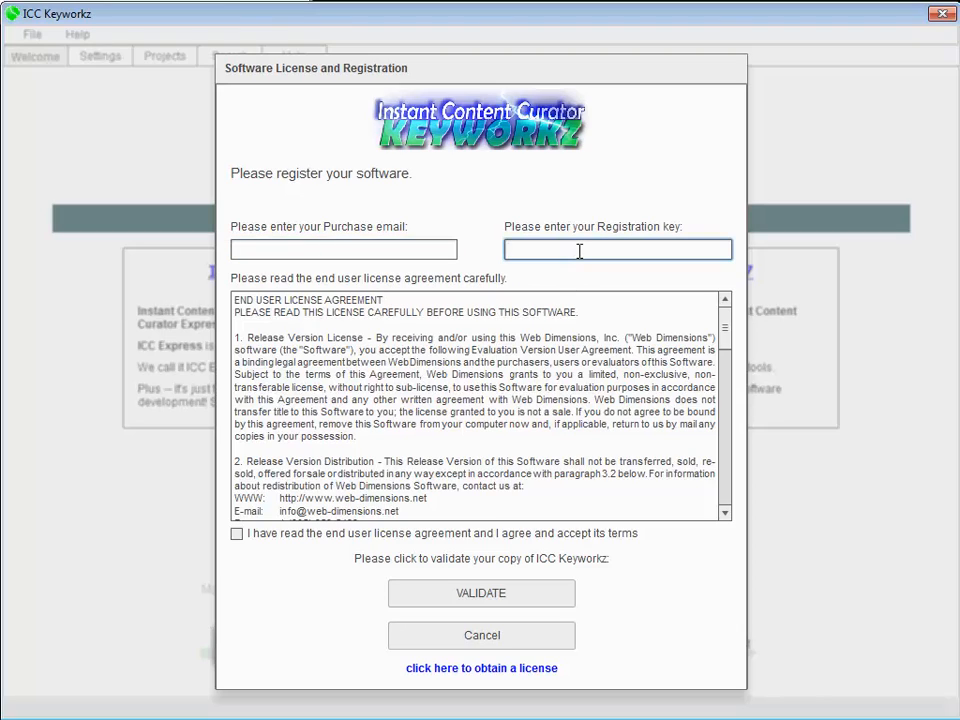
{"action": "left_click", "coordinate": [237, 536]}
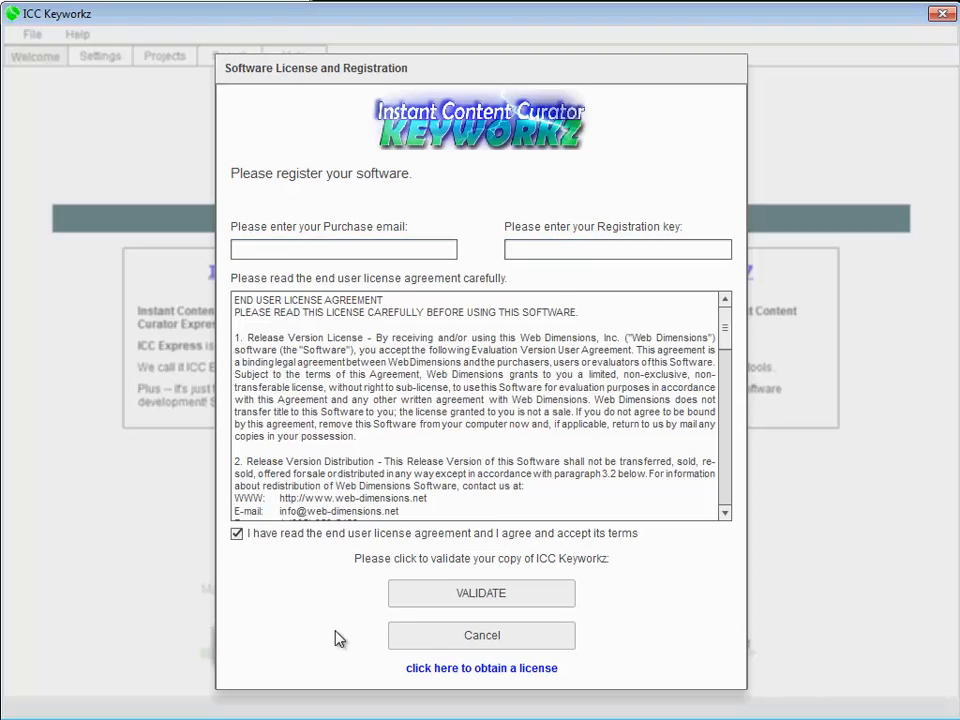
{"action": "left_click", "coordinate": [466, 640]}
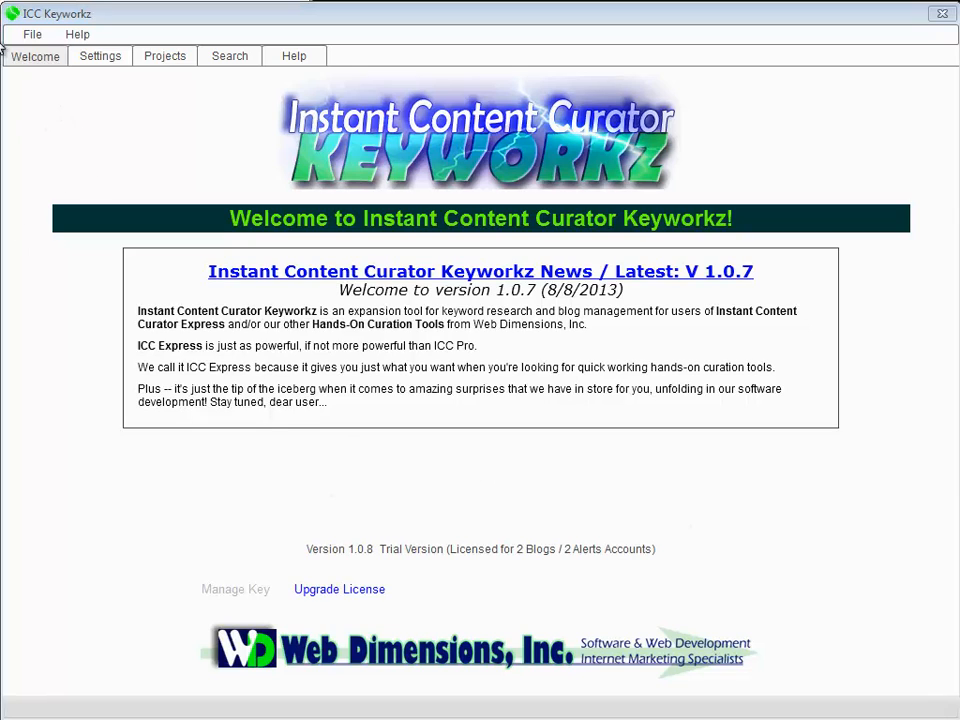
{"action": "left_click", "coordinate": [34, 62]}
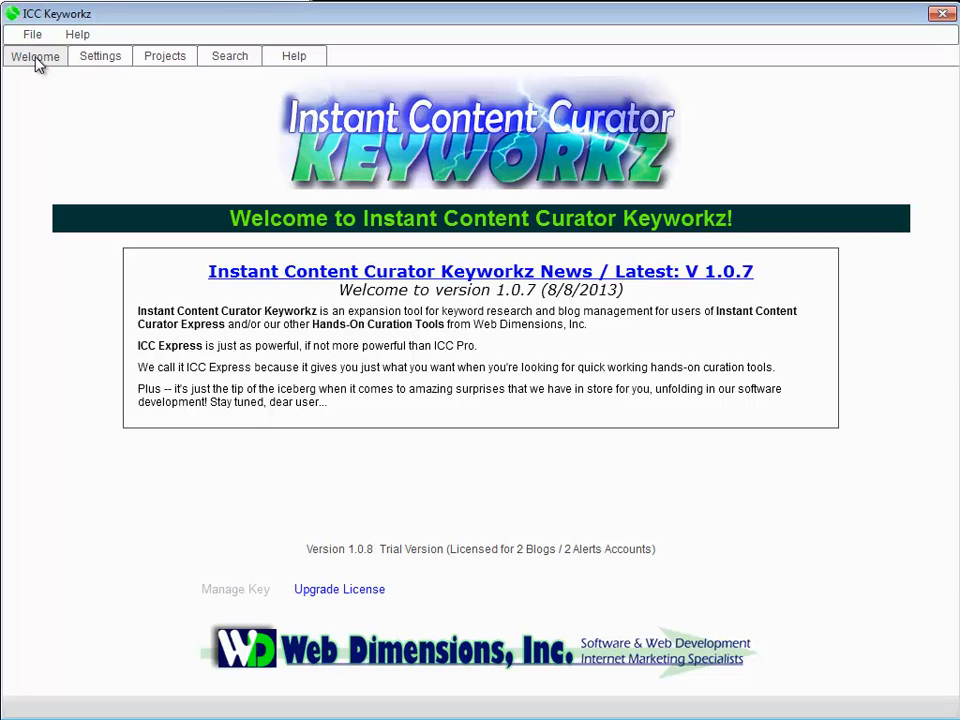
Step: Review the saved Google accounts in the settings, including the e-mail and password fields of each login
{"action": "left_click", "coordinate": [105, 58]}
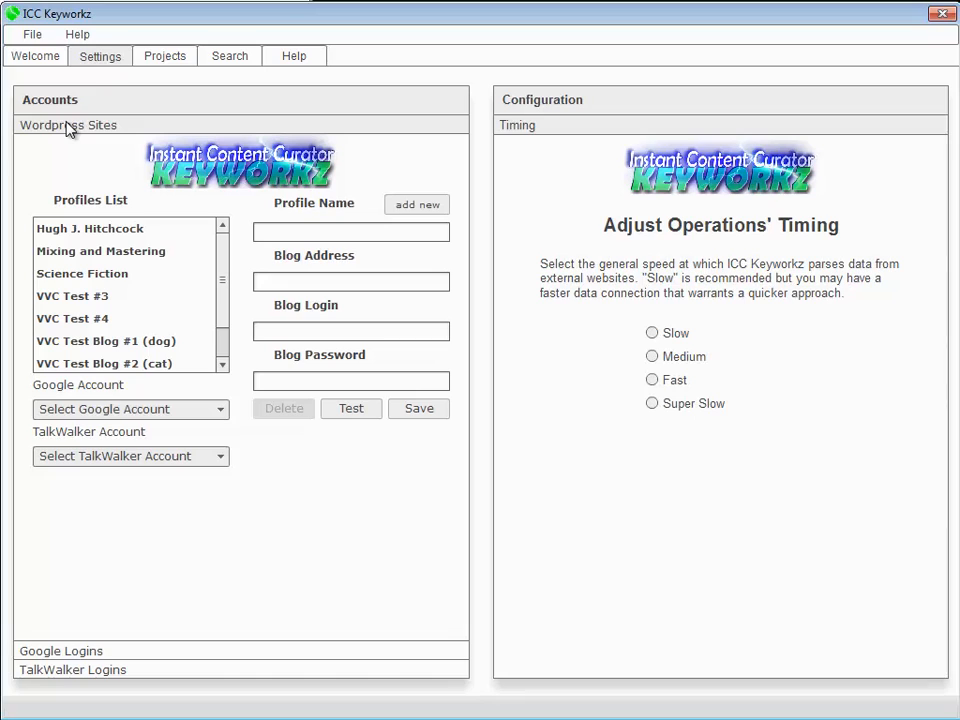
{"action": "left_click", "coordinate": [60, 655]}
{"action": "left_click", "coordinate": [143, 285]}
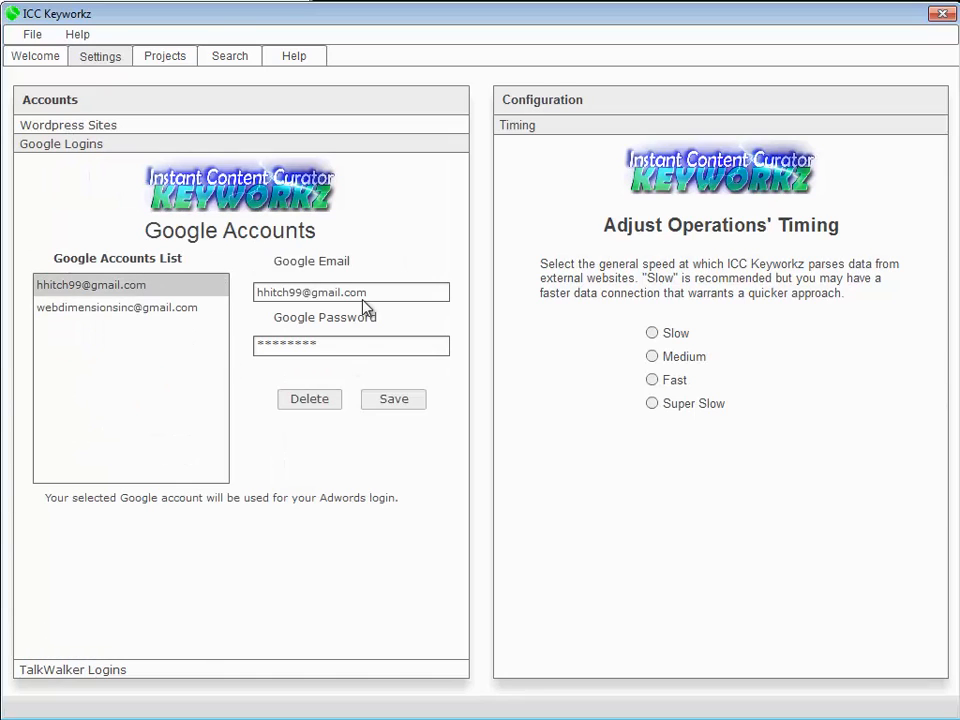
{"action": "left_click", "coordinate": [192, 310]}
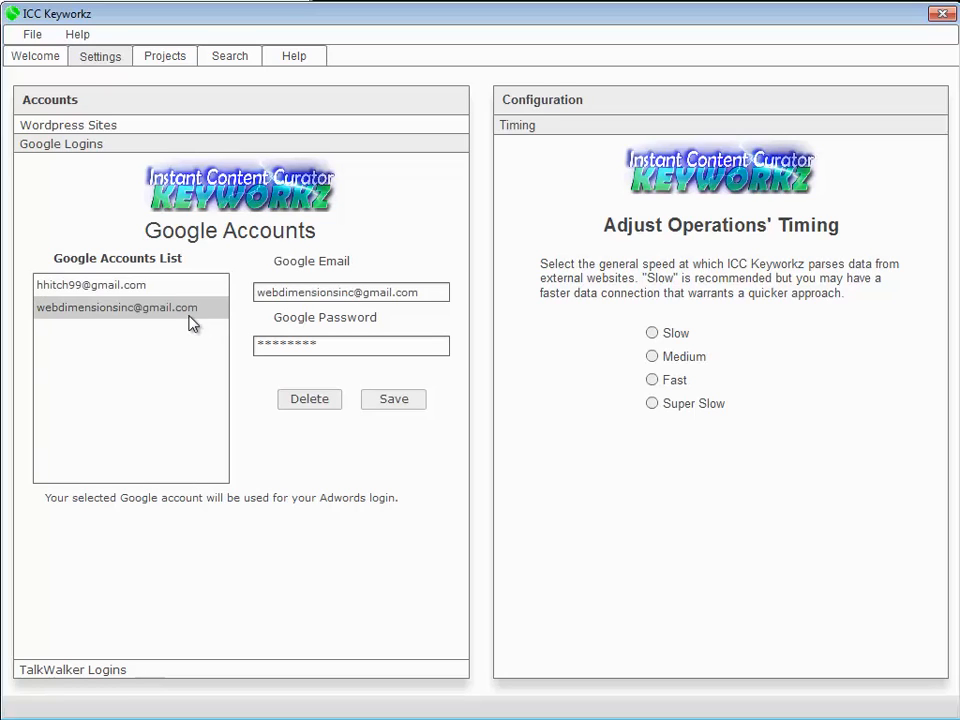
{"action": "left_click", "coordinate": [107, 287]}
{"action": "left_click", "coordinate": [111, 310]}
{"action": "left_click", "coordinate": [140, 286]}
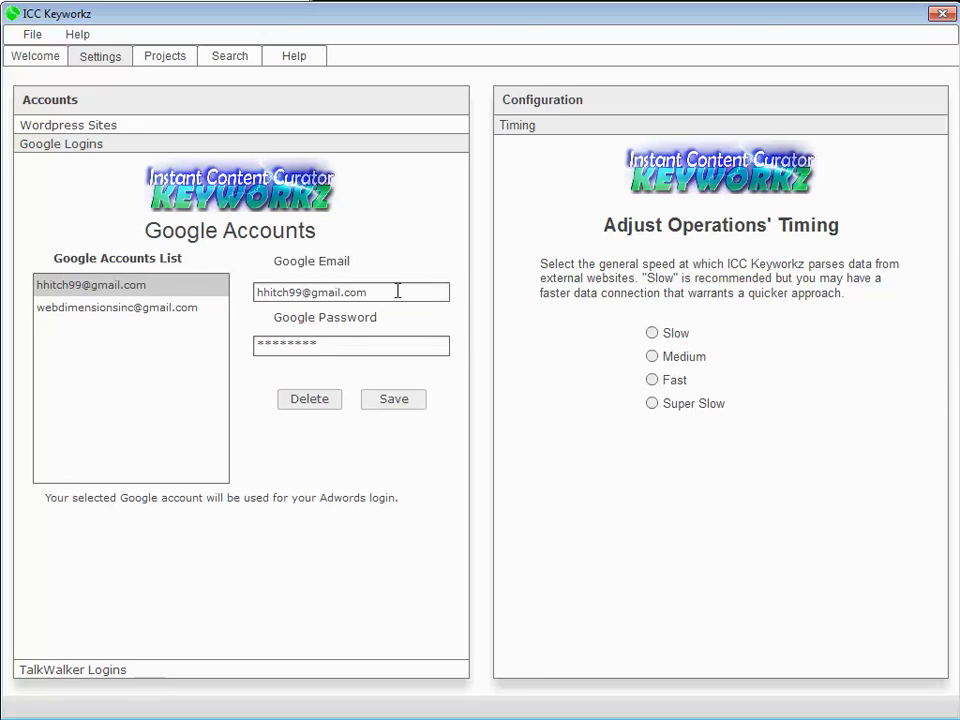
{"action": "left_click_drag", "start_coordinate": [397, 291], "coordinate": [255, 292]}
{"action": "left_click_drag", "start_coordinate": [381, 345], "coordinate": [204, 339]}
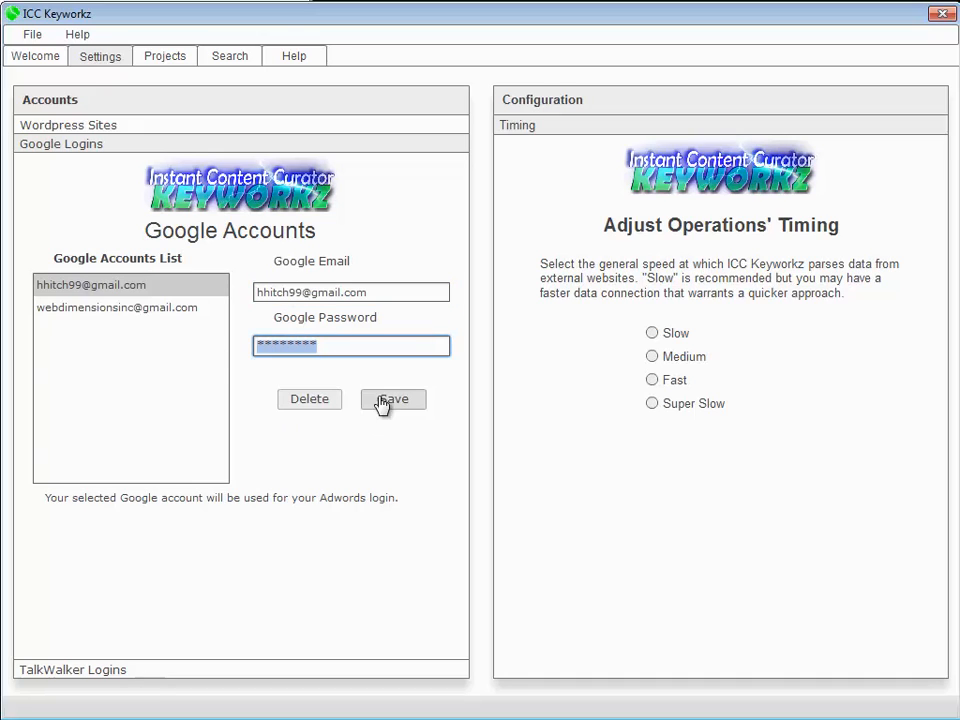
{"action": "left_click", "coordinate": [113, 309]}
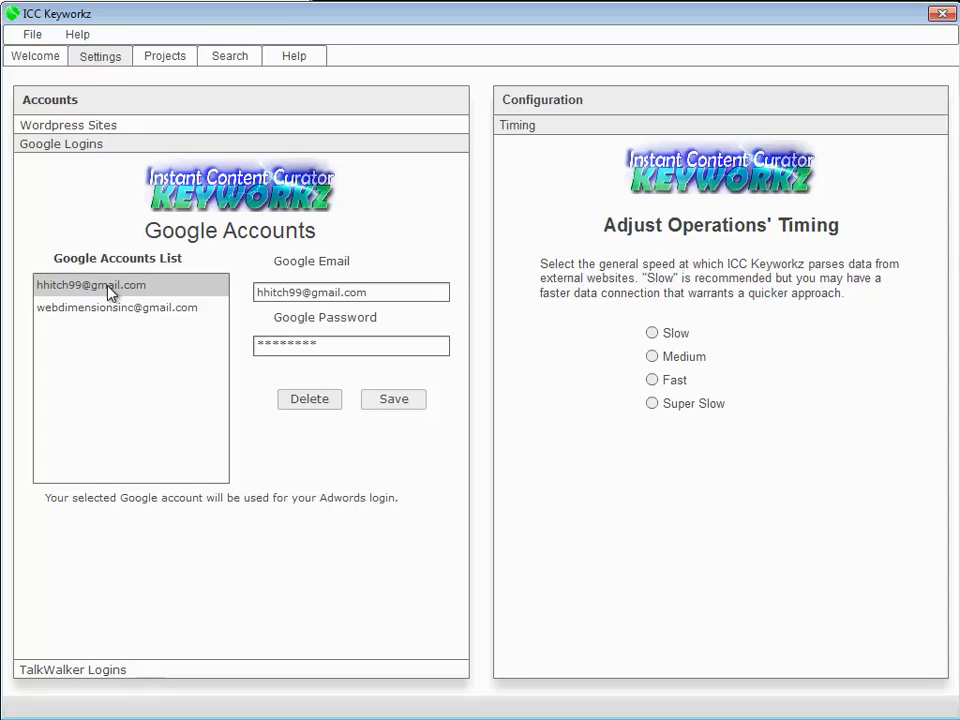
Step: Open the first WordPress site profile and review its name, blog address, login and password fields
{"action": "left_click", "coordinate": [75, 126]}
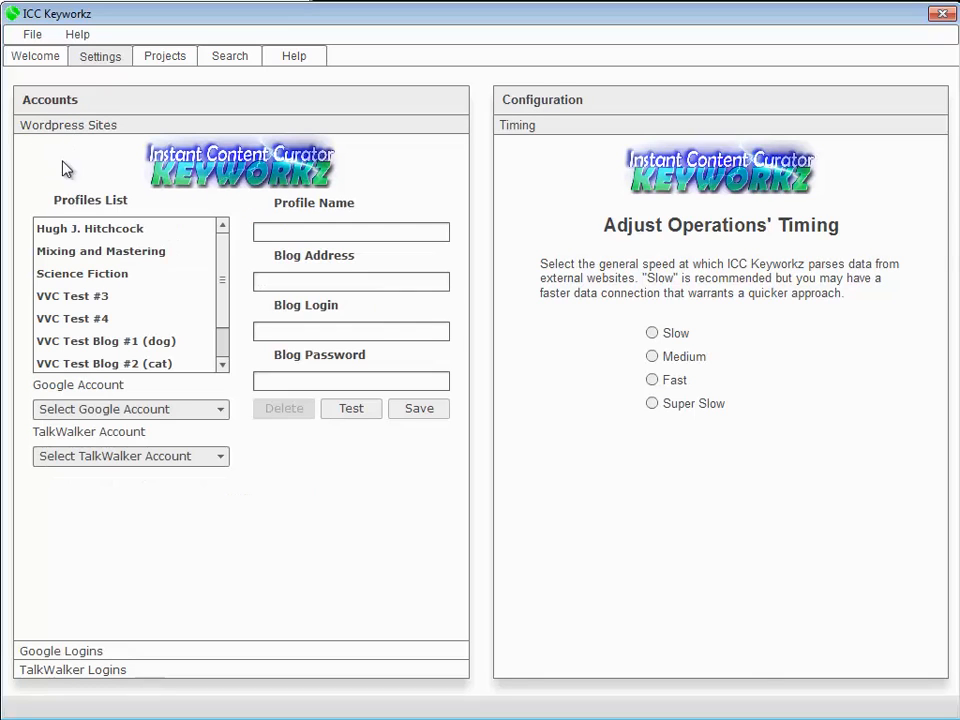
{"action": "left_click", "coordinate": [120, 236]}
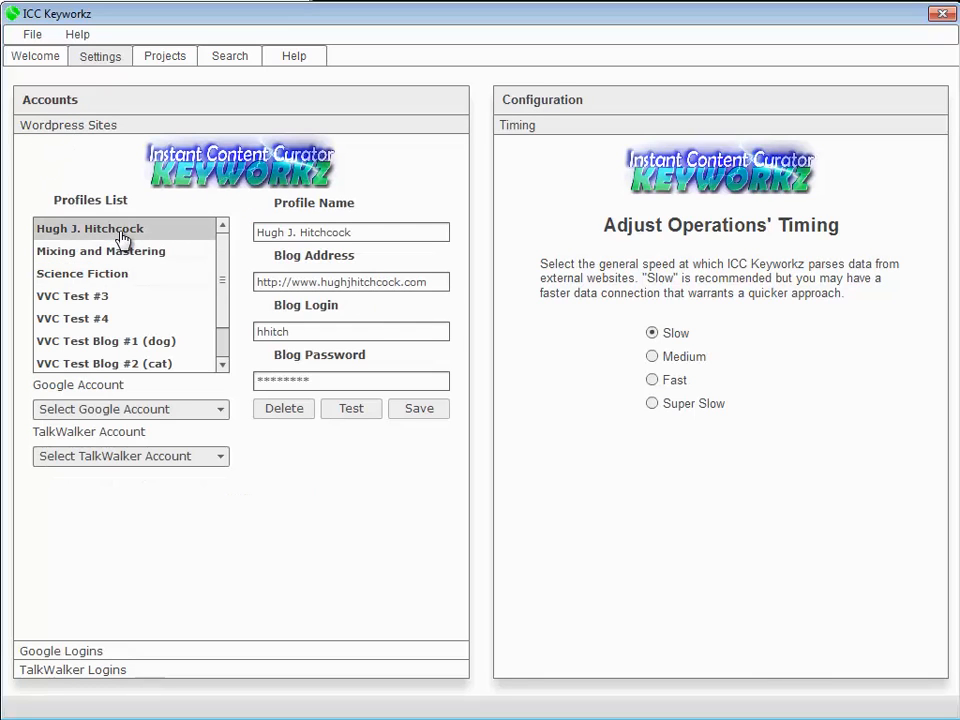
{"action": "triple_click", "coordinate": [360, 234]}
{"action": "left_click_drag", "start_coordinate": [441, 281], "coordinate": [287, 281]}
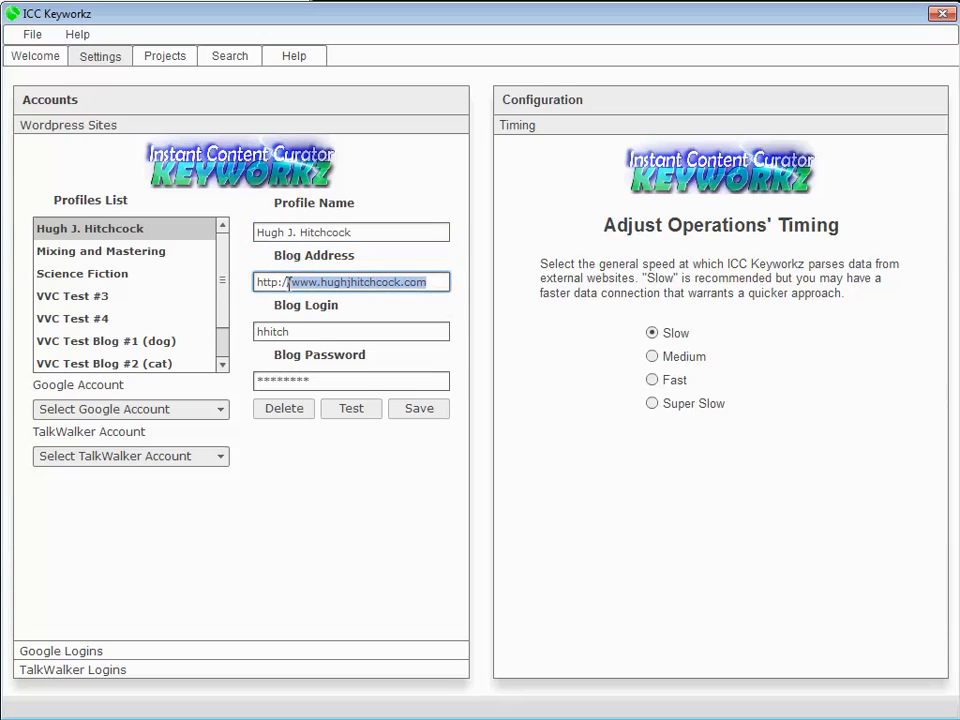
{"action": "left_click", "coordinate": [260, 332]}
{"action": "left_click", "coordinate": [326, 378]}
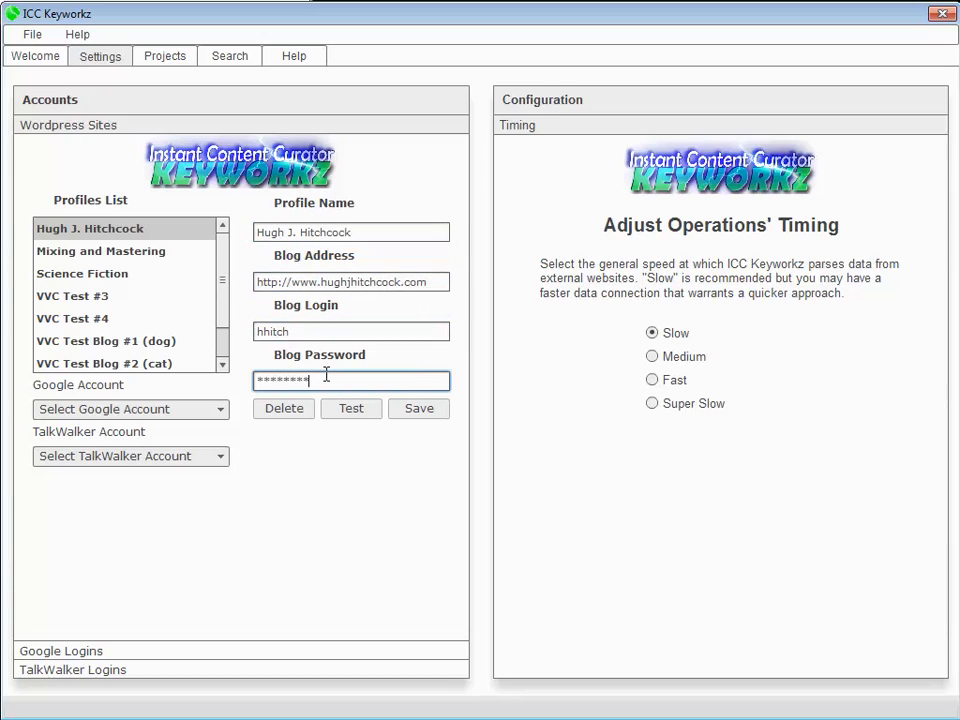
Step: Assign the second saved Google account to the first WordPress site profile and save the profile
{"action": "left_click", "coordinate": [133, 414]}
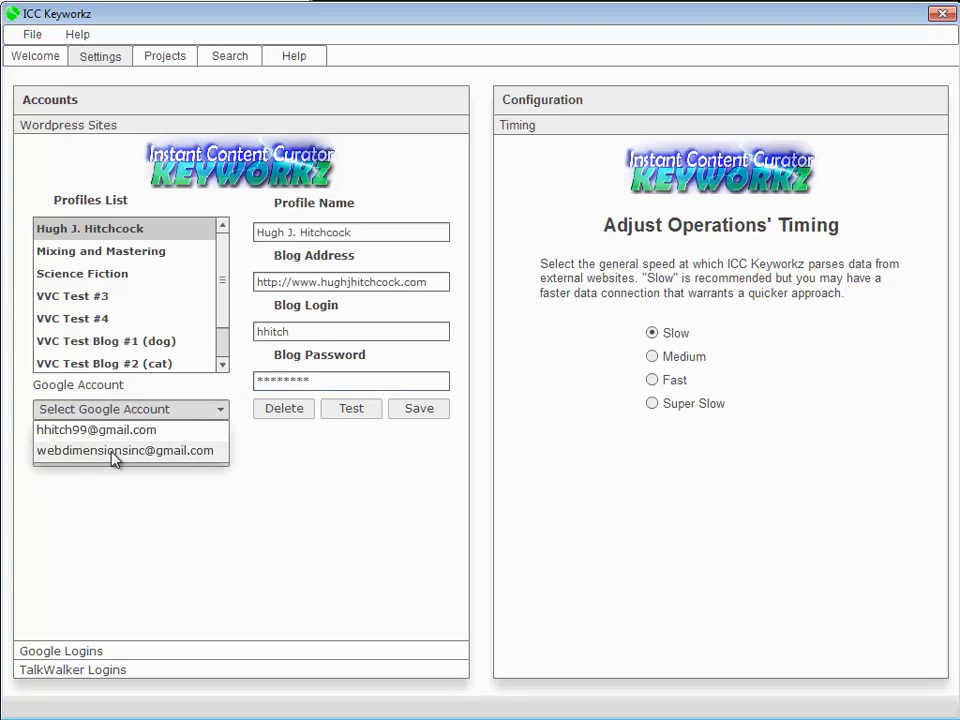
{"action": "left_click", "coordinate": [114, 451]}
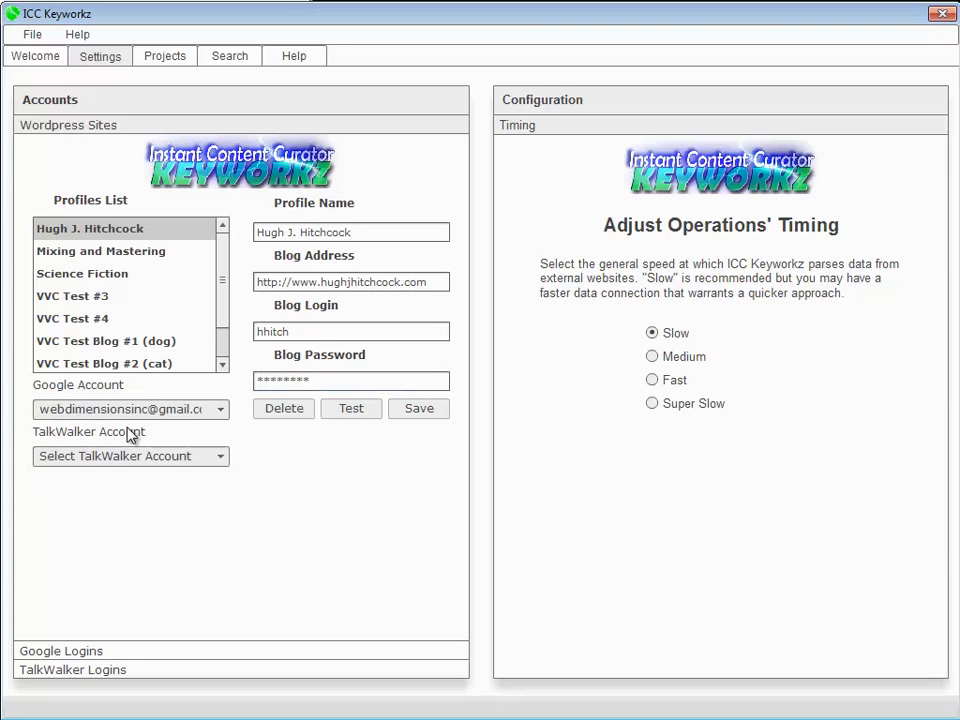
{"action": "left_click", "coordinate": [107, 651]}
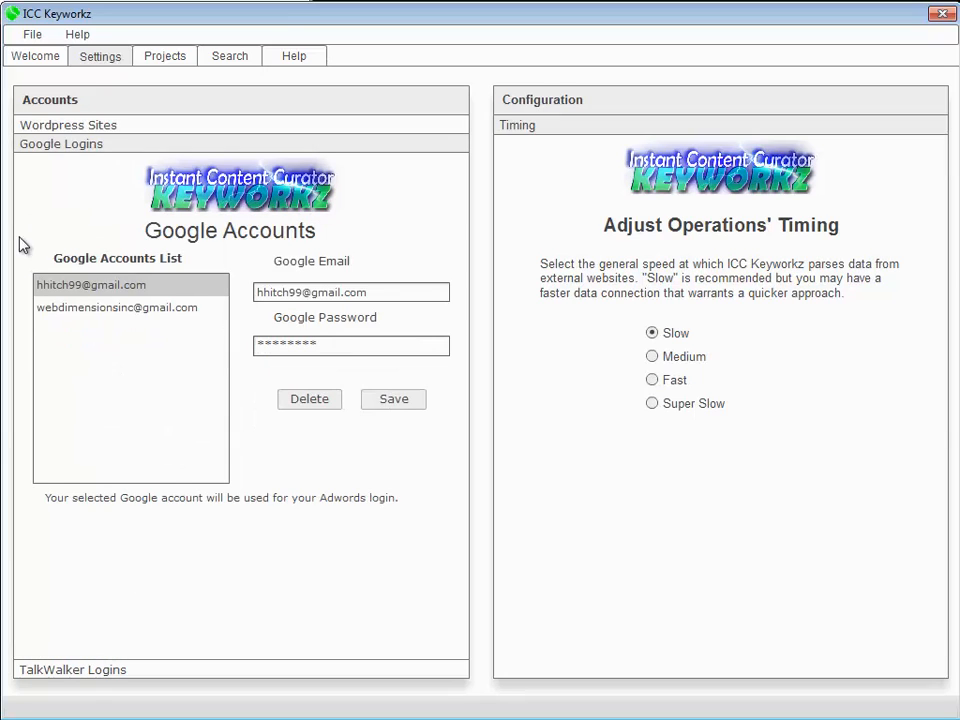
{"action": "left_click", "coordinate": [99, 124]}
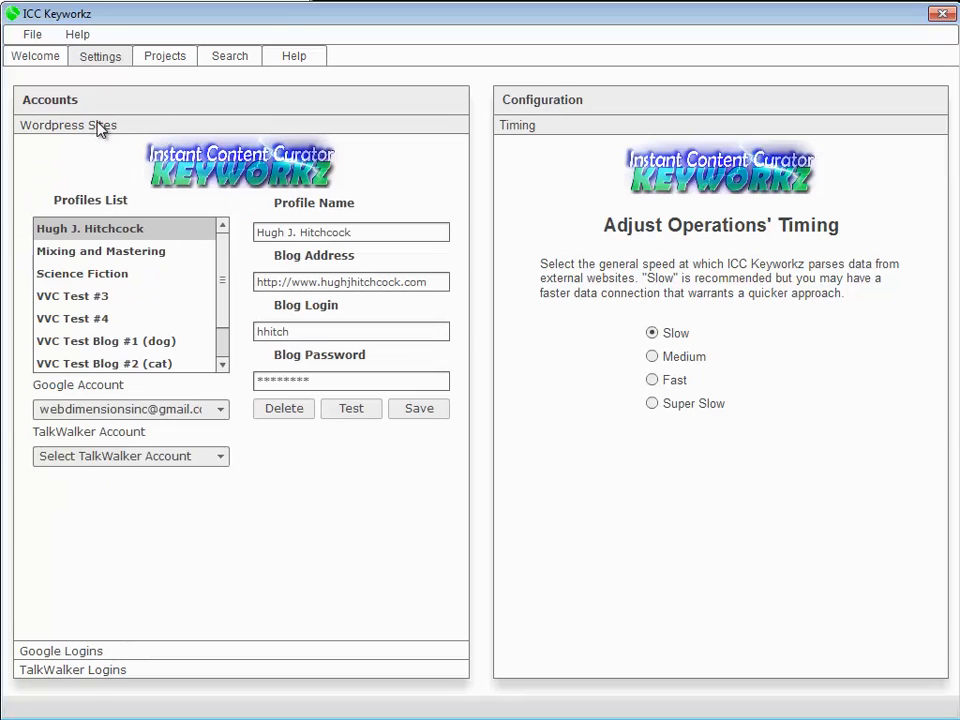
{"action": "left_click", "coordinate": [420, 409]}
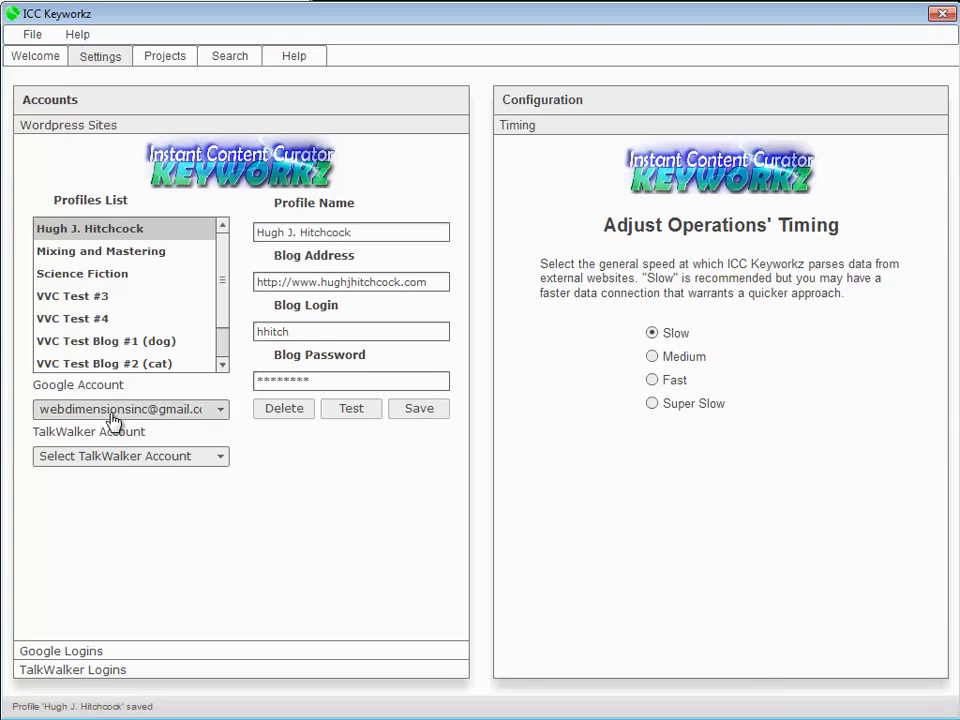
Step: Compare the Google and TalkWalker accounts assigned to the VVC Test #3 and VVC Test #4 profiles
{"action": "left_click", "coordinate": [90, 296]}
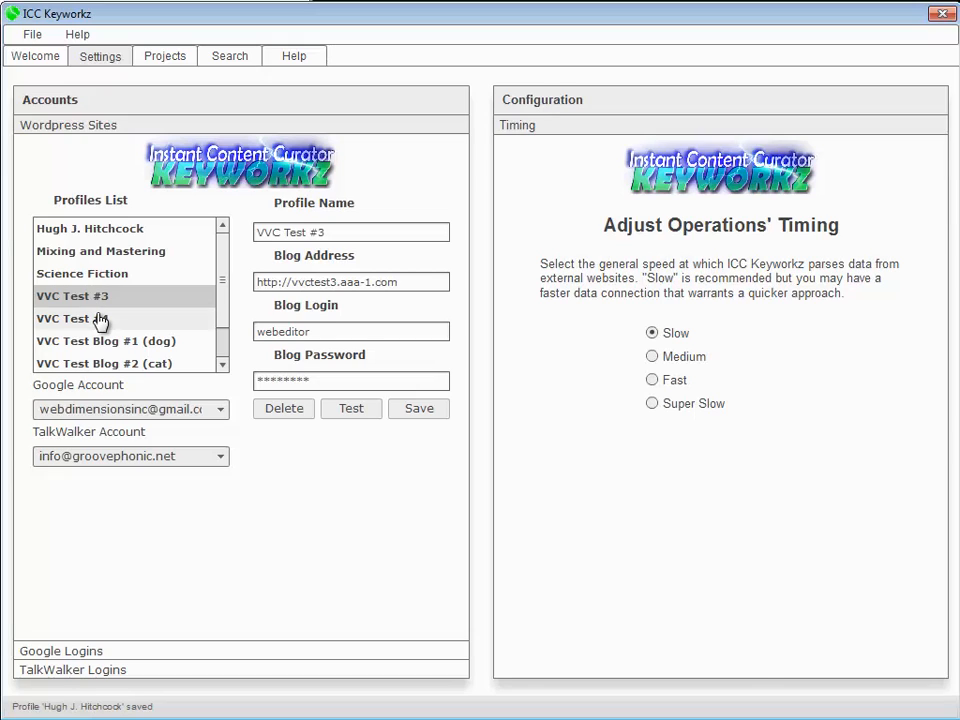
{"action": "left_click", "coordinate": [95, 320]}
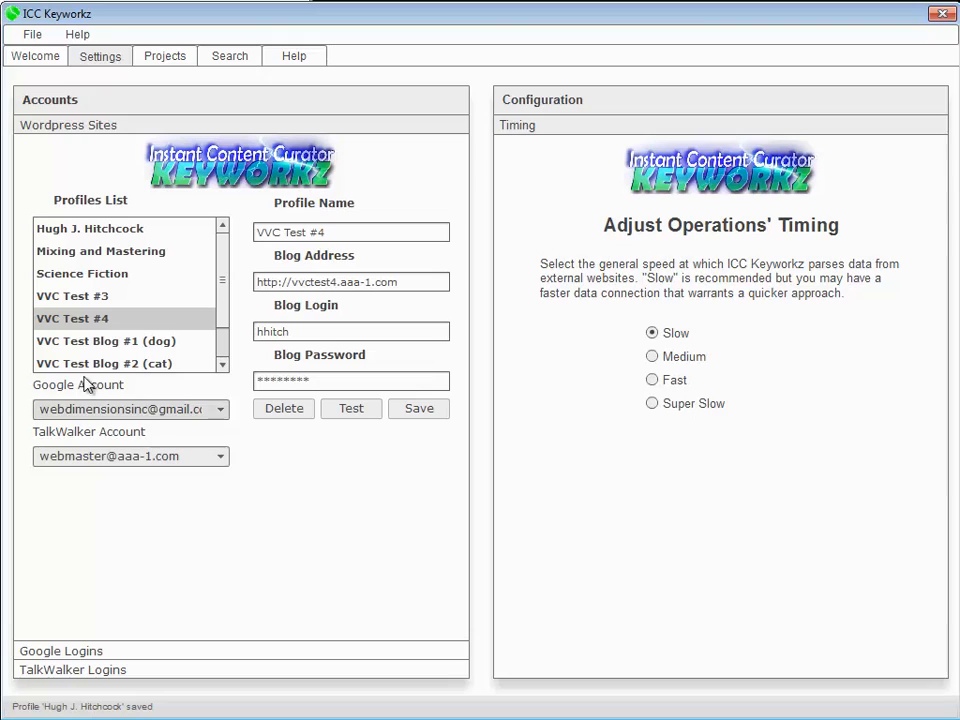
{"action": "left_click", "coordinate": [83, 300]}
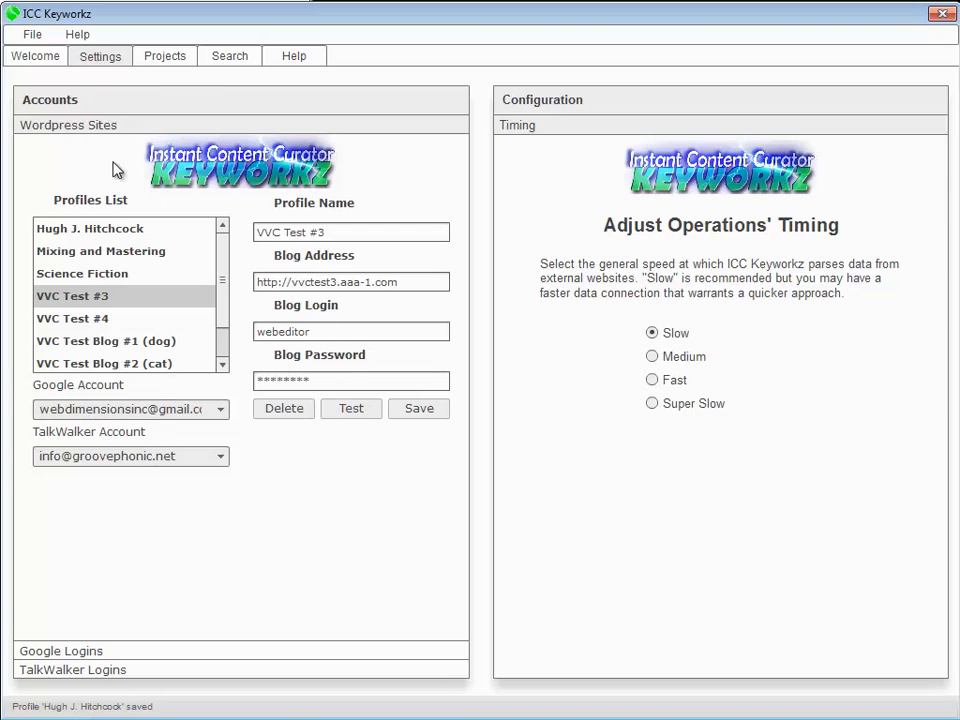
Step: Switch the Science Fiction project's profile to VVC Test Blog #1 (dog) and review the categories currently on that blog
{"action": "left_click", "coordinate": [155, 62]}
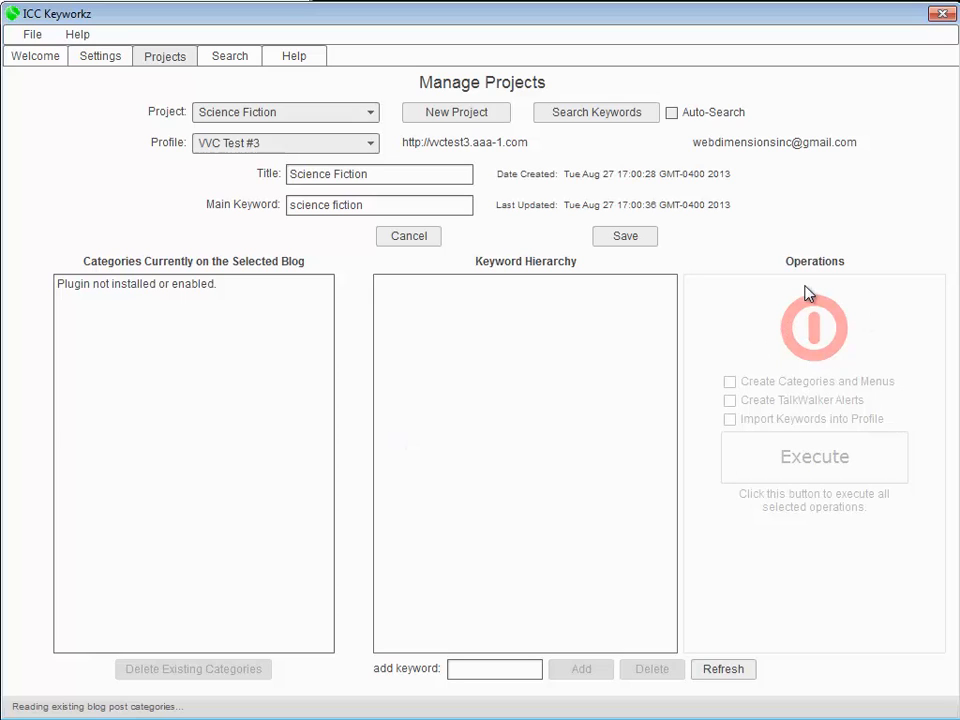
{"action": "left_click_drag", "start_coordinate": [221, 283], "coordinate": [22, 275]}
{"action": "left_click", "coordinate": [154, 225]}
{"action": "left_click", "coordinate": [250, 145]}
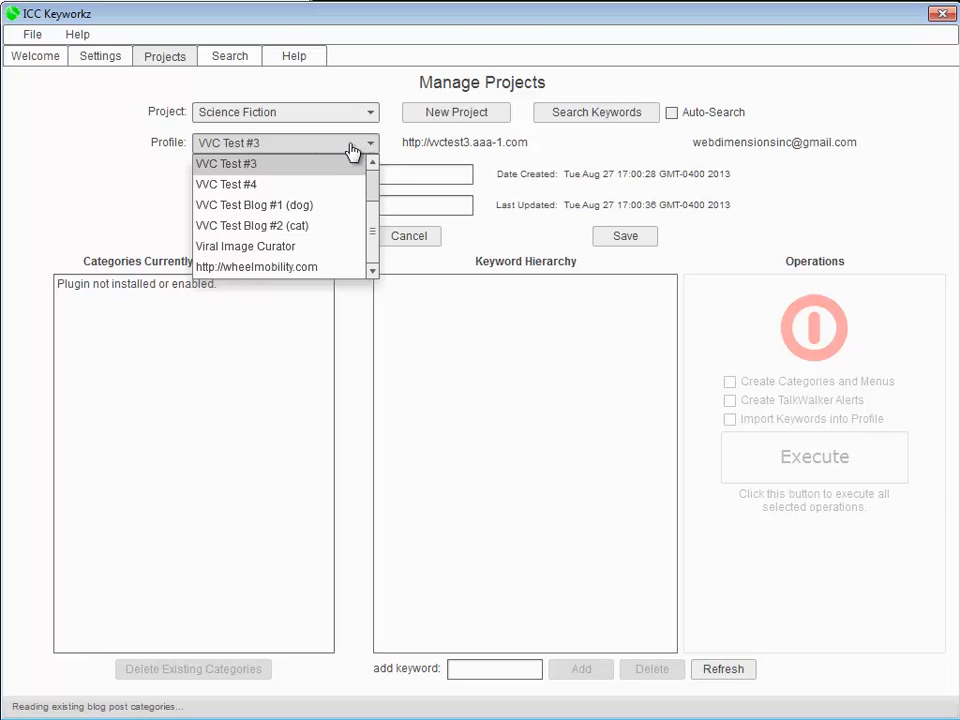
{"action": "left_click", "coordinate": [271, 207]}
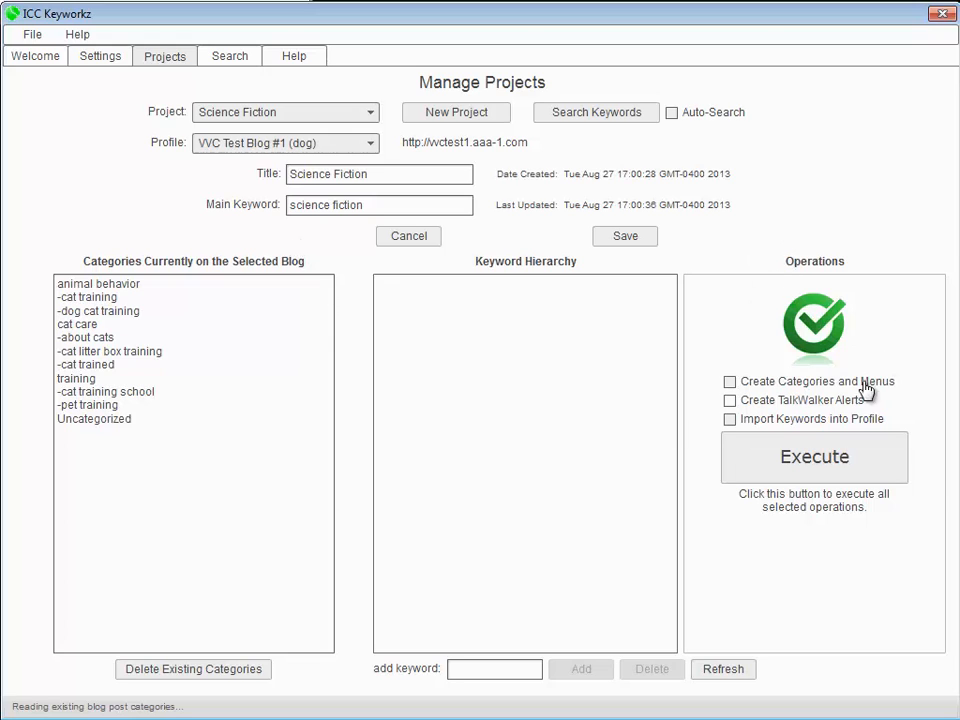
{"action": "mouse_move", "coordinate": [884, 372]}
{"action": "left_click_drag", "start_coordinate": [136, 420], "coordinate": [39, 223]}
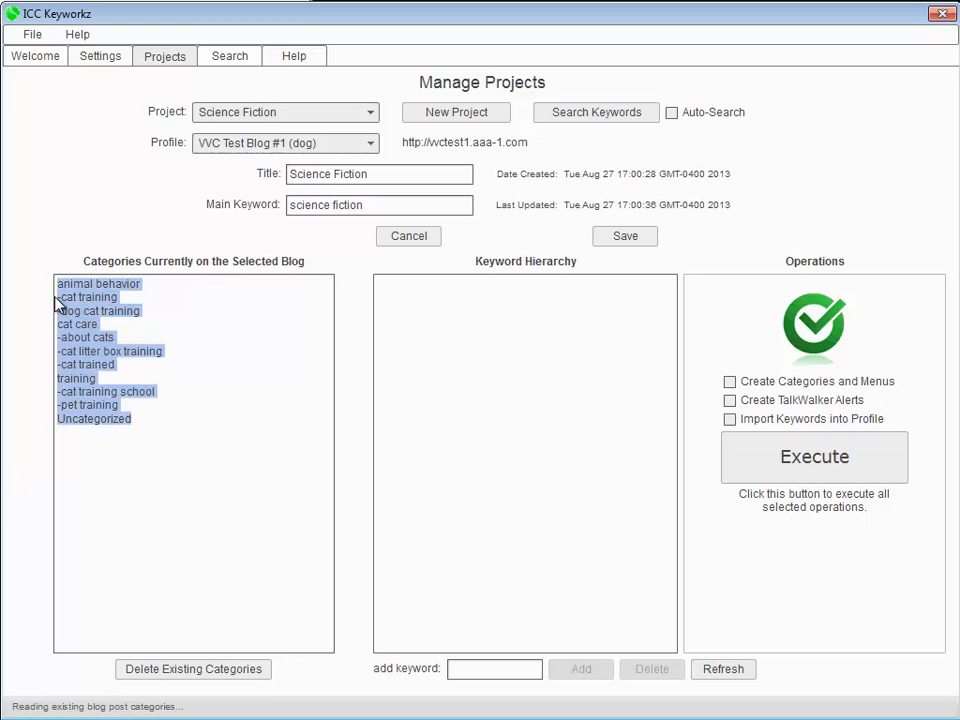
{"action": "left_click", "coordinate": [221, 298]}
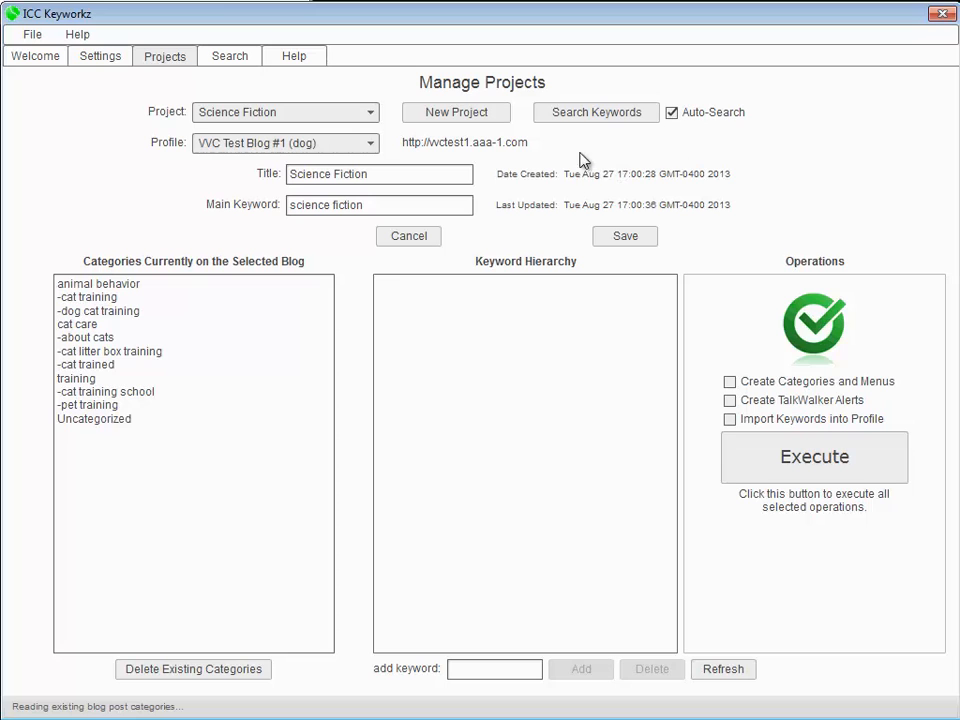
Step: Enable Auto-Search and try to search keywords for the Science Fiction project
{"action": "left_click", "coordinate": [590, 113]}
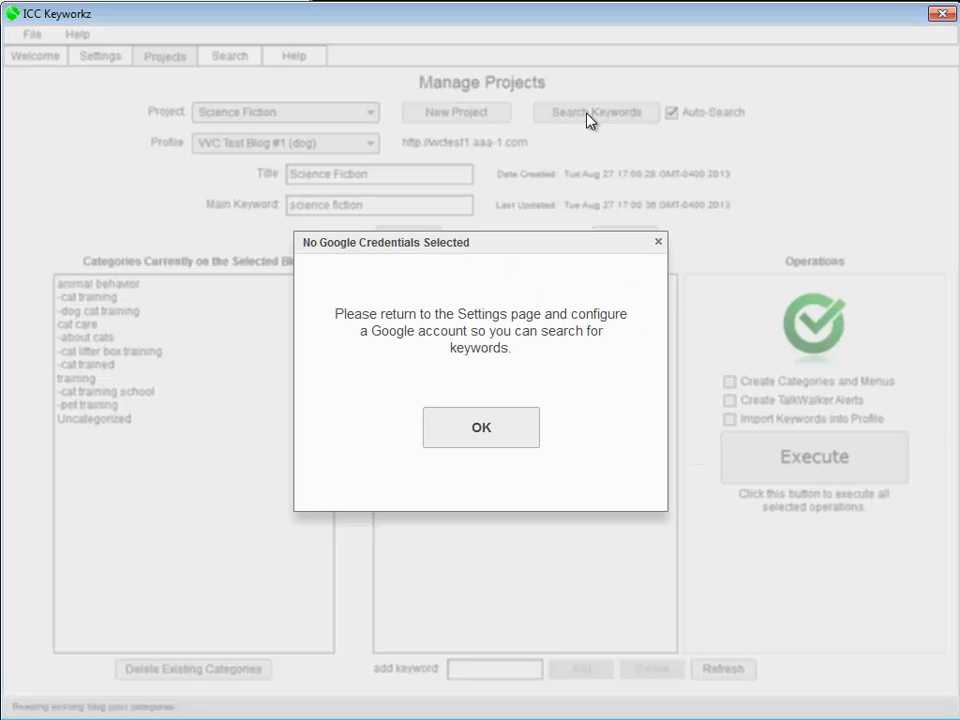
{"action": "left_click", "coordinate": [490, 429]}
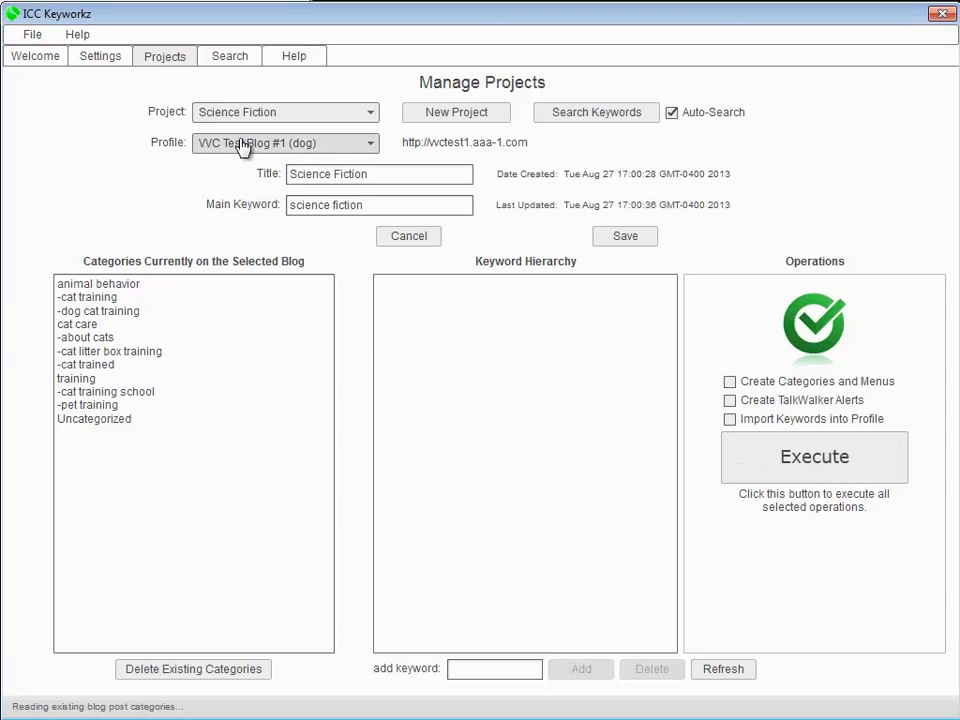
Step: Assign the second saved Google account to the VVC Test Blog #1 (dog) profile and save the profile
{"action": "left_click", "coordinate": [94, 56]}
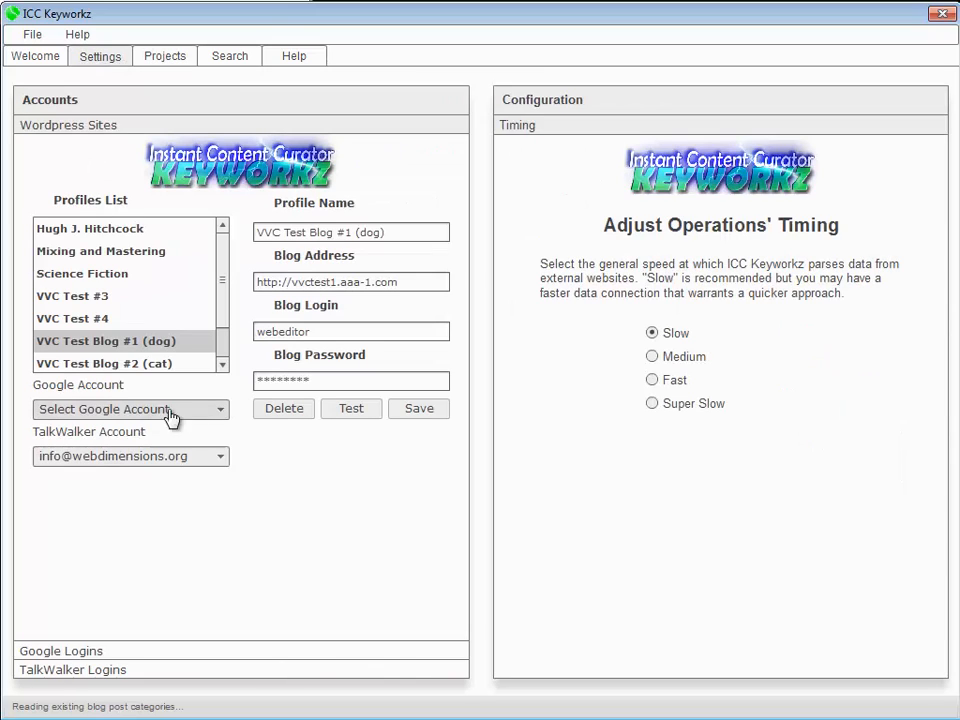
{"action": "left_click", "coordinate": [111, 412]}
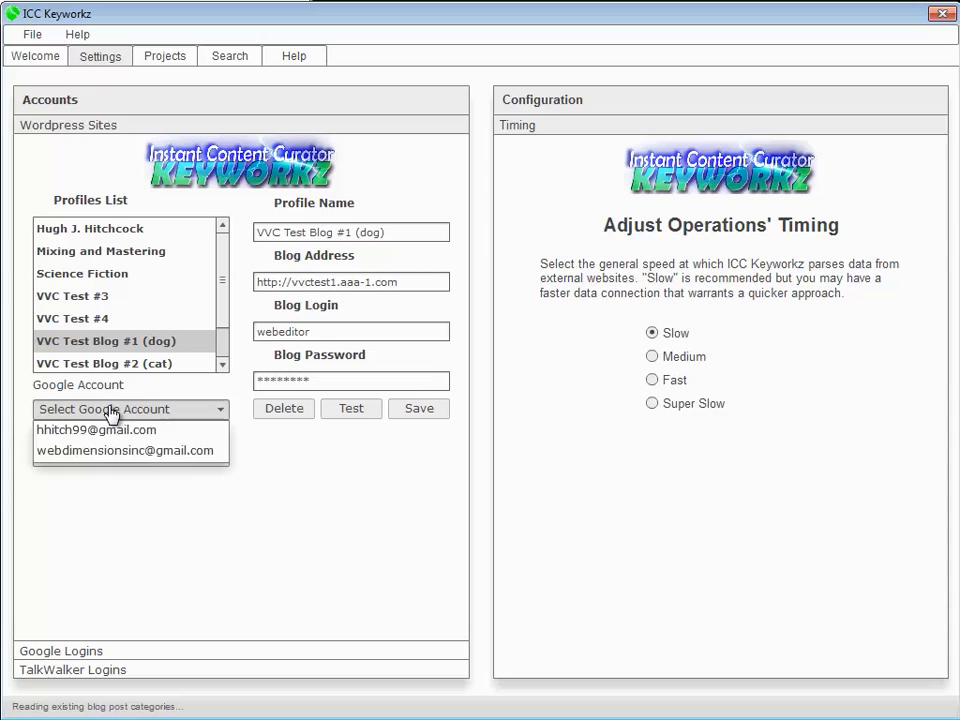
{"action": "left_click", "coordinate": [120, 452]}
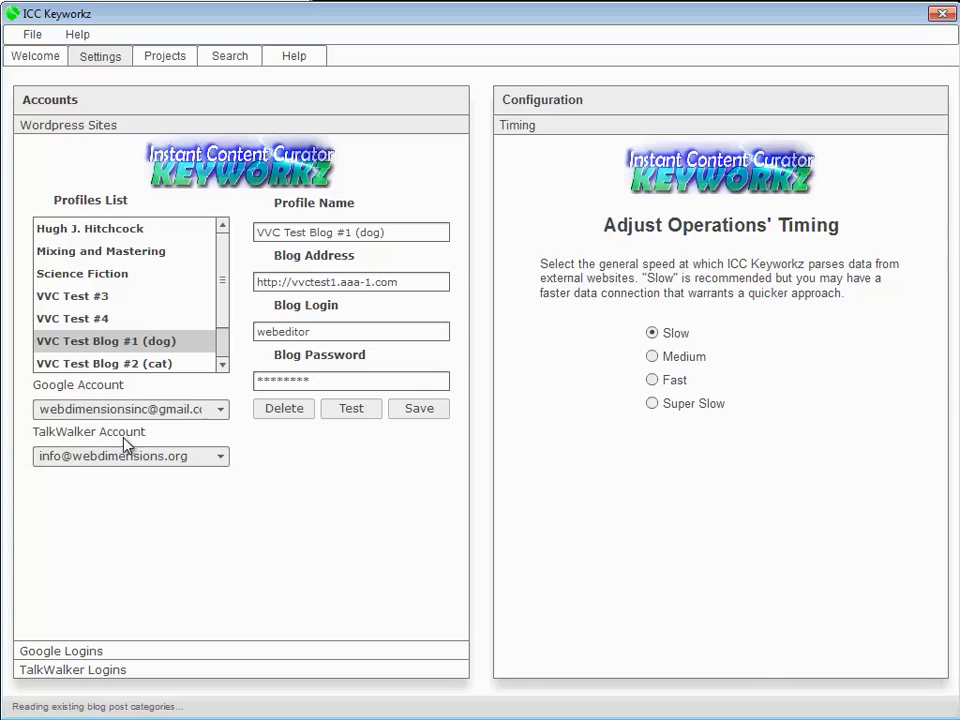
{"action": "left_click", "coordinate": [417, 409]}
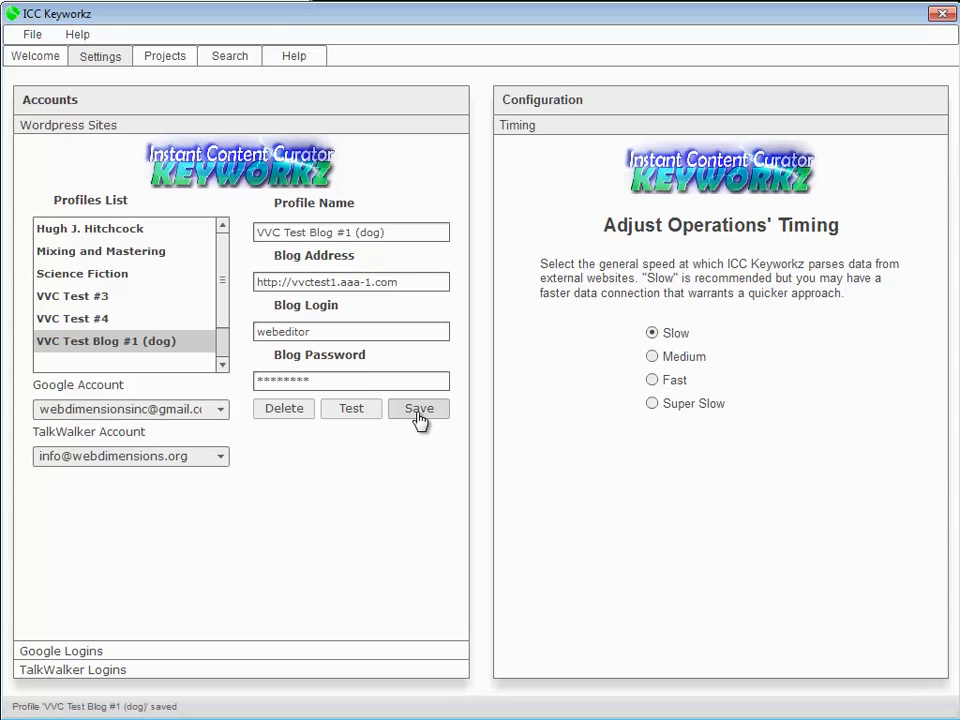
Step: Reload the Science Fiction project by switching to the Cat Training project and back
{"action": "left_click", "coordinate": [167, 57]}
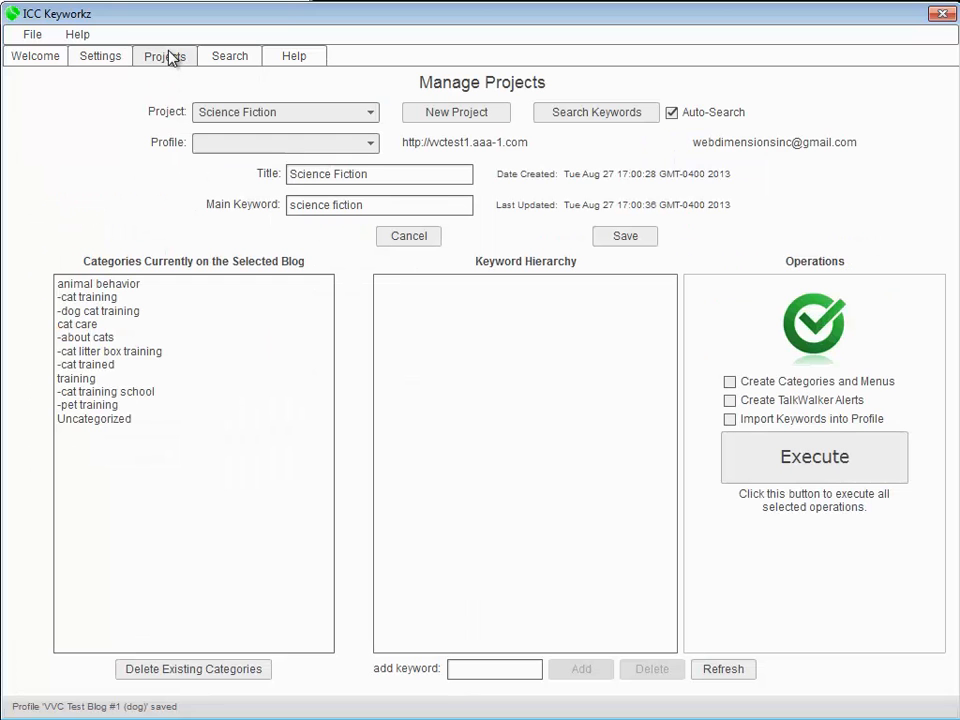
{"action": "left_click", "coordinate": [286, 113]}
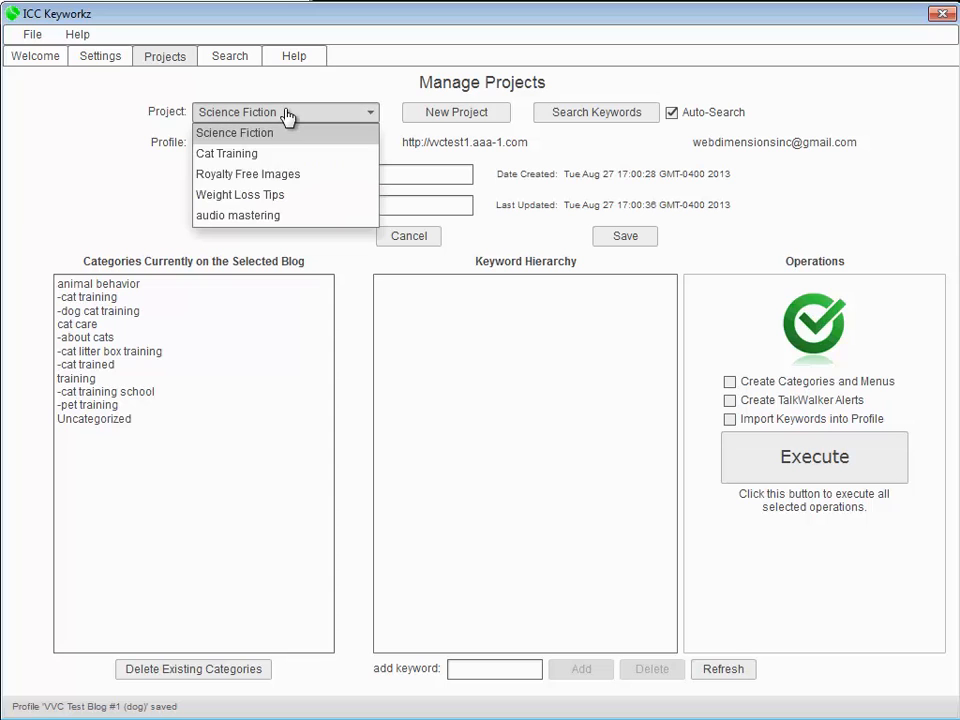
{"action": "left_click", "coordinate": [256, 154]}
{"action": "left_click", "coordinate": [255, 112]}
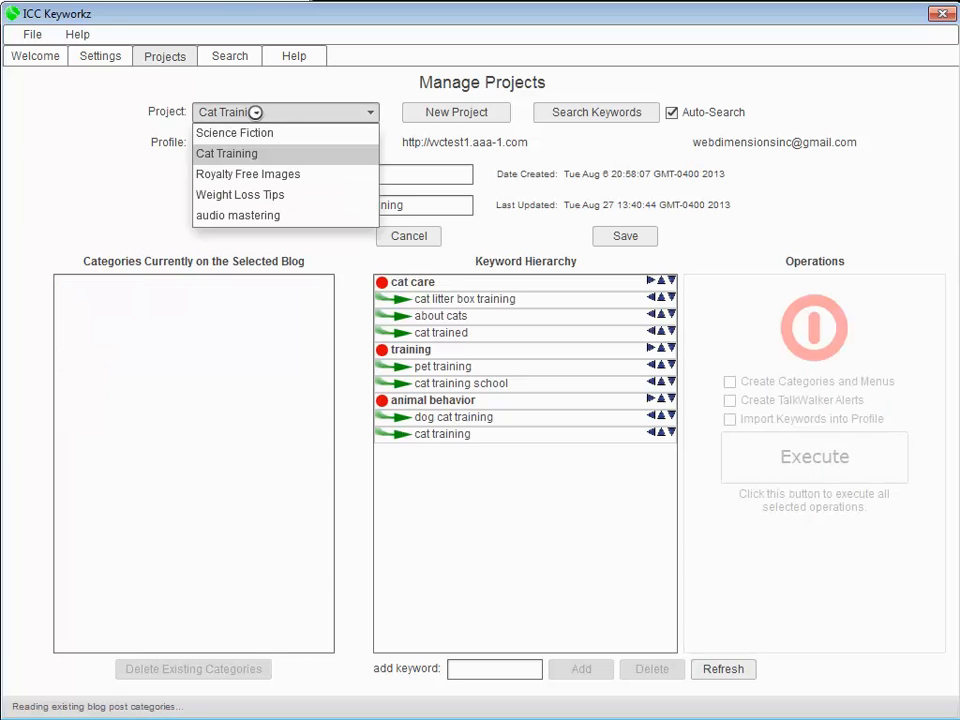
{"action": "left_click", "coordinate": [278, 134]}
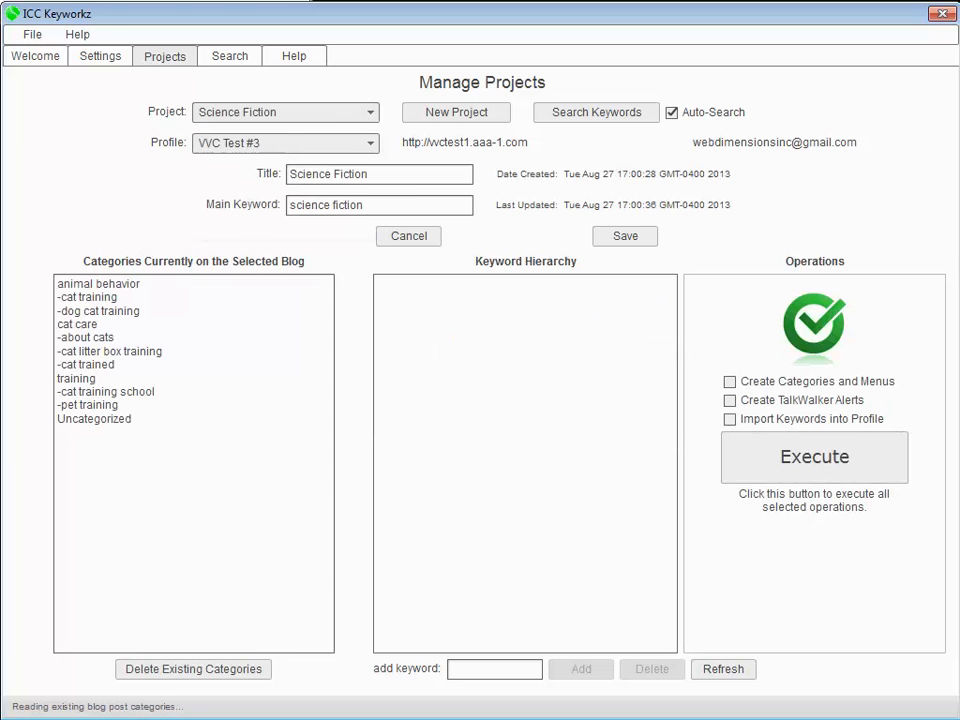
Step: Set the Science Fiction project's profile to VVC Test Blog #1 (dog) and save the project
{"action": "left_click", "coordinate": [250, 145]}
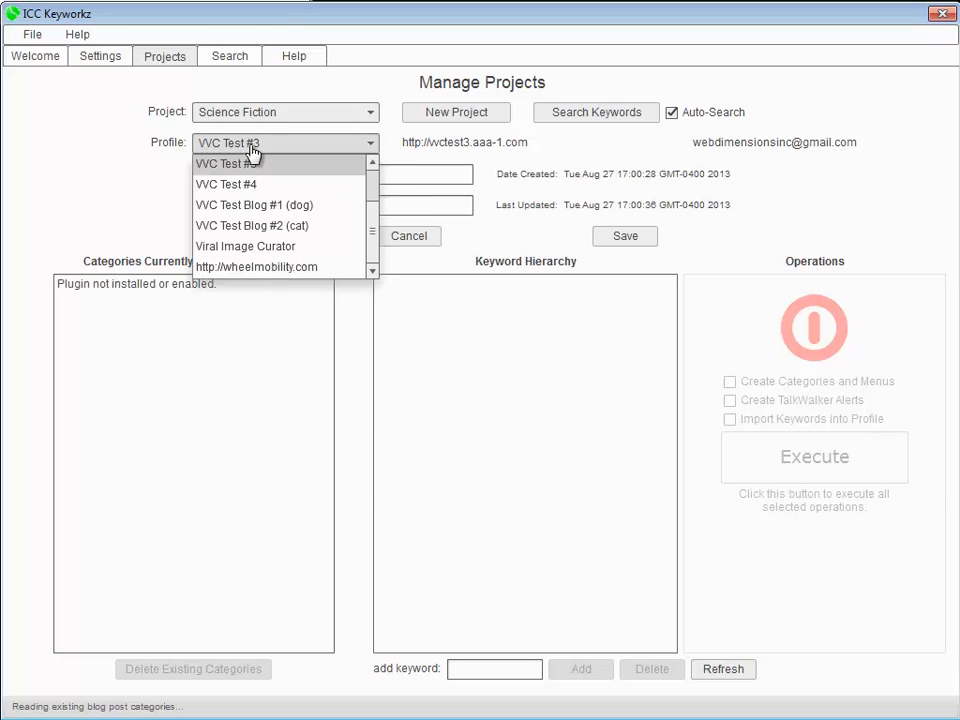
{"action": "left_click", "coordinate": [252, 206]}
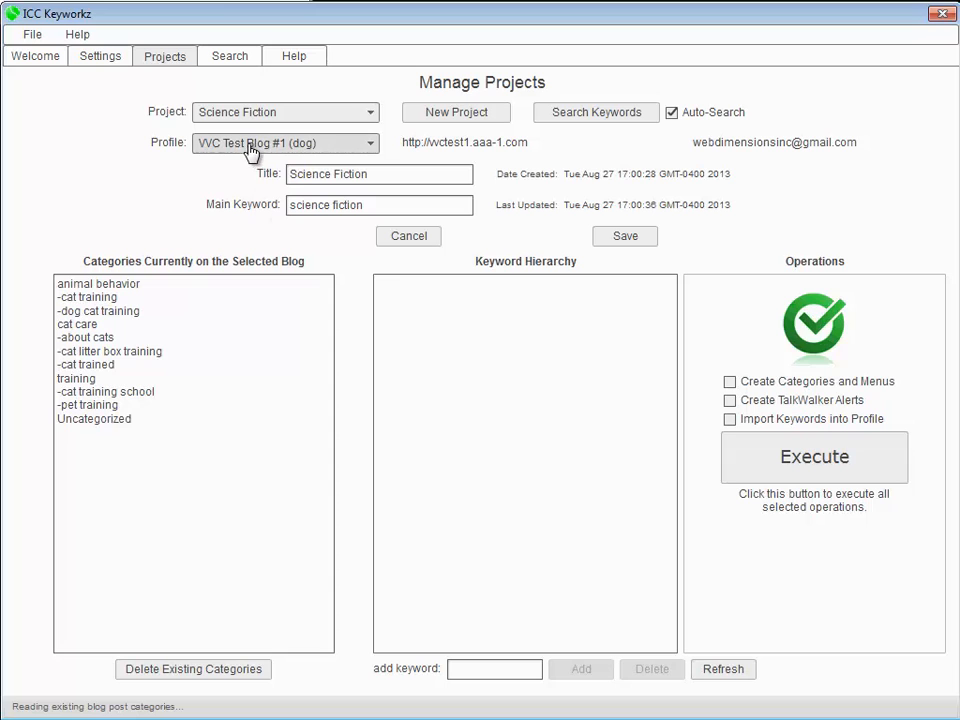
{"action": "left_click", "coordinate": [626, 237]}
{"action": "left_click", "coordinate": [489, 425]}
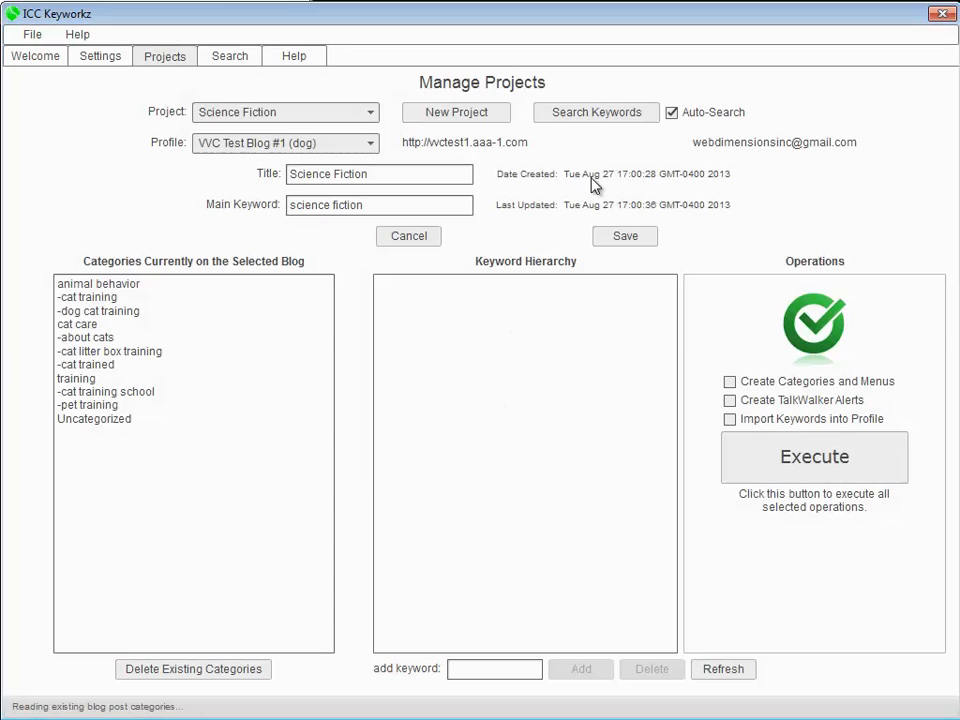
Step: Start the keyword search for the Science Fiction project and set the operations' timing to Fast while it runs
{"action": "left_click", "coordinate": [593, 116]}
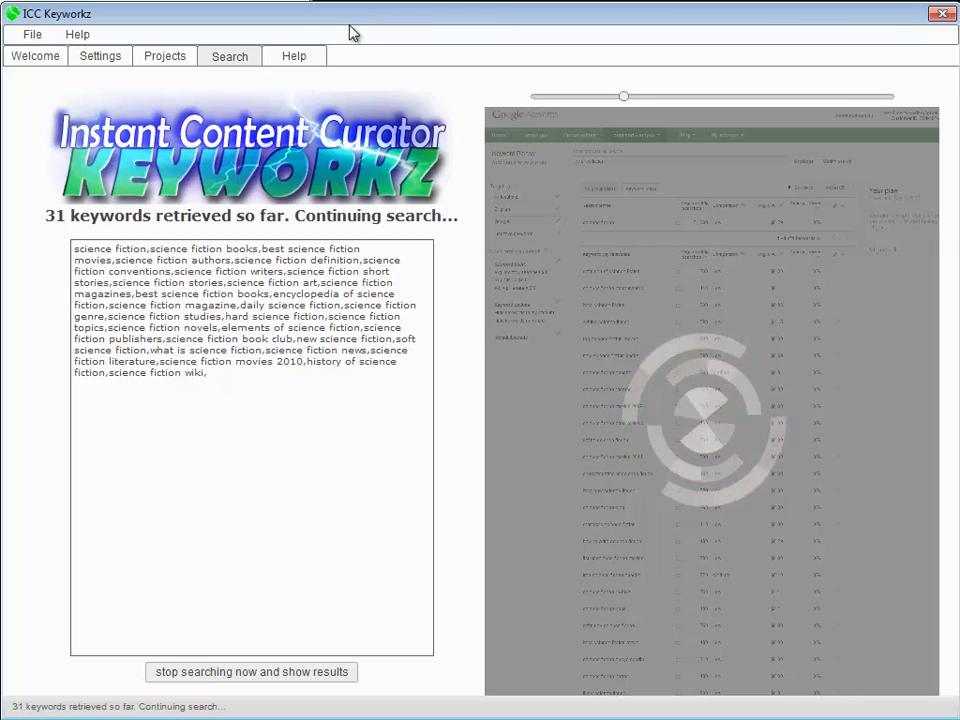
{"action": "left_click", "coordinate": [99, 58]}
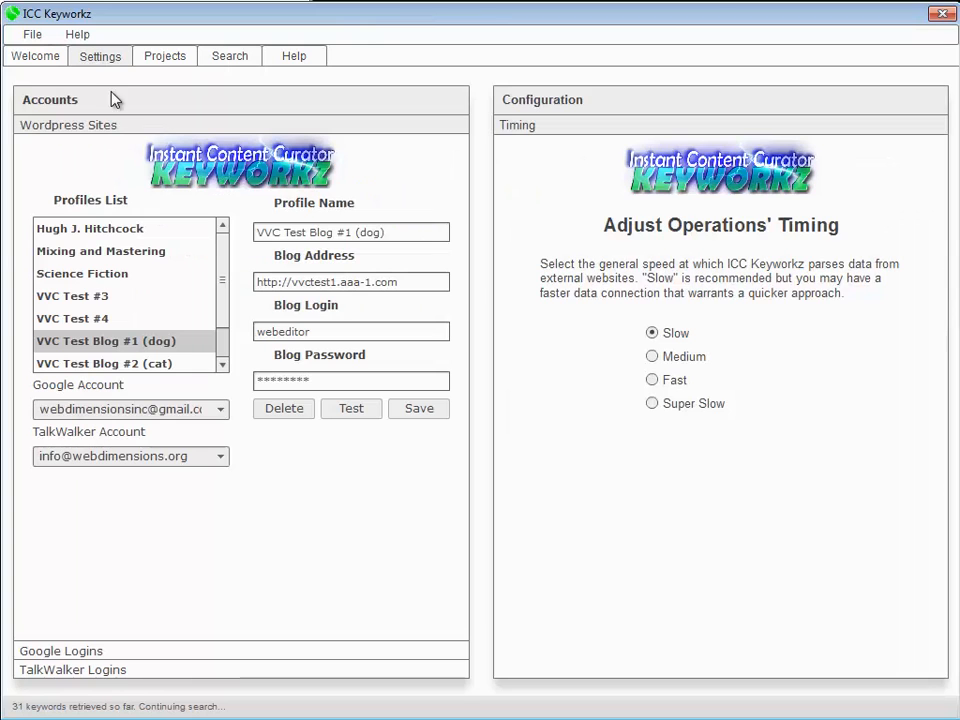
{"action": "left_click", "coordinate": [652, 380]}
{"action": "left_click", "coordinate": [224, 58]}
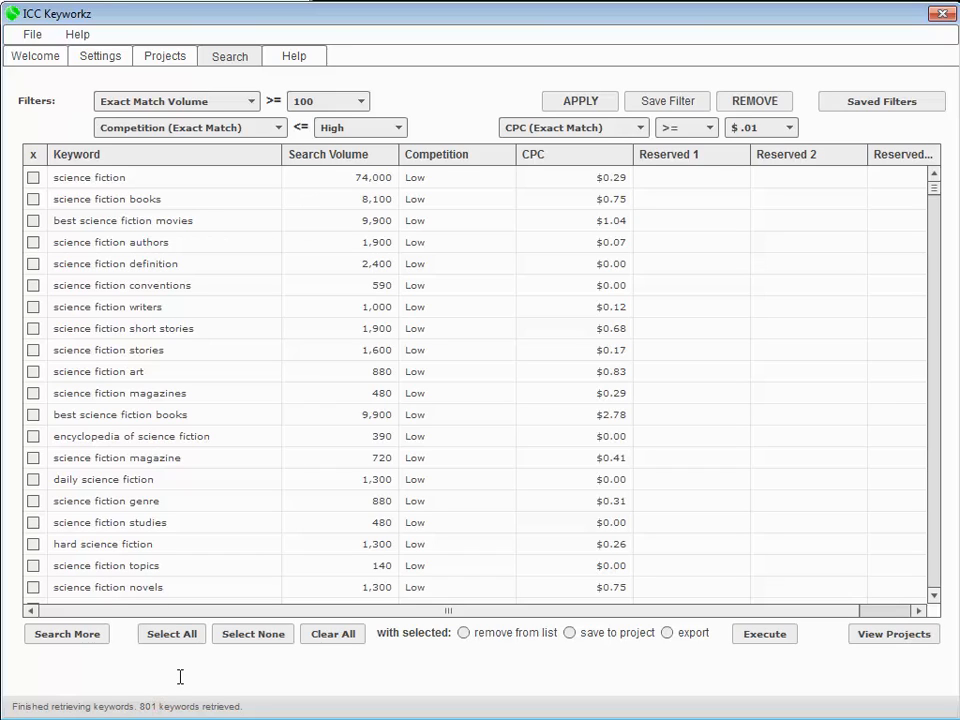
Step: Sort the retrieved keywords alphabetically and look through the list
{"action": "left_click", "coordinate": [71, 154]}
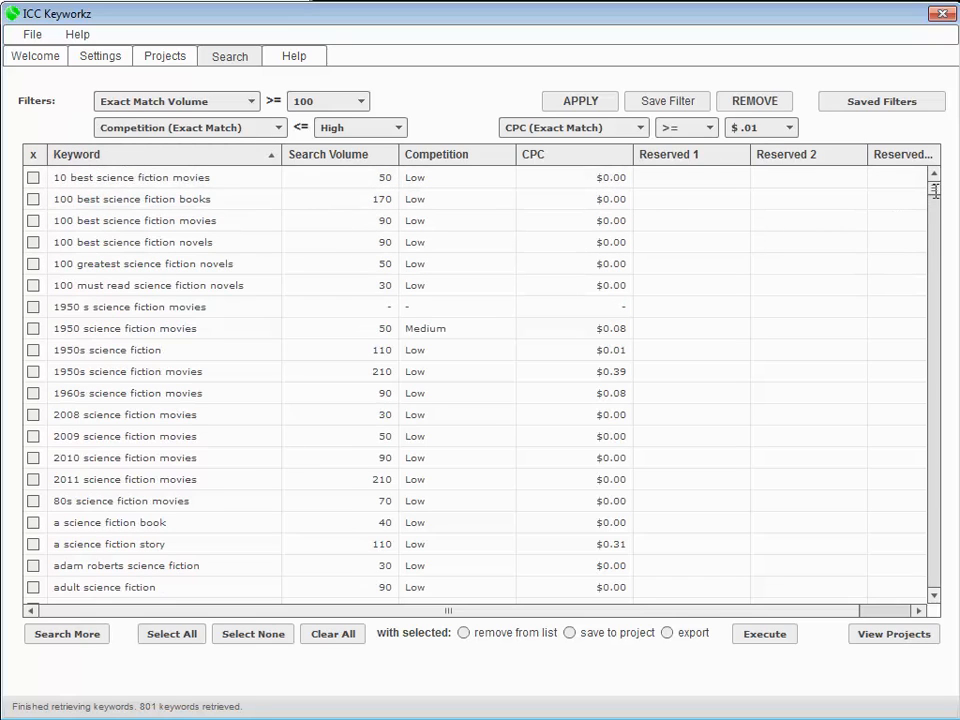
{"action": "left_click_drag", "start_coordinate": [935, 190], "coordinate": [934, 328]}
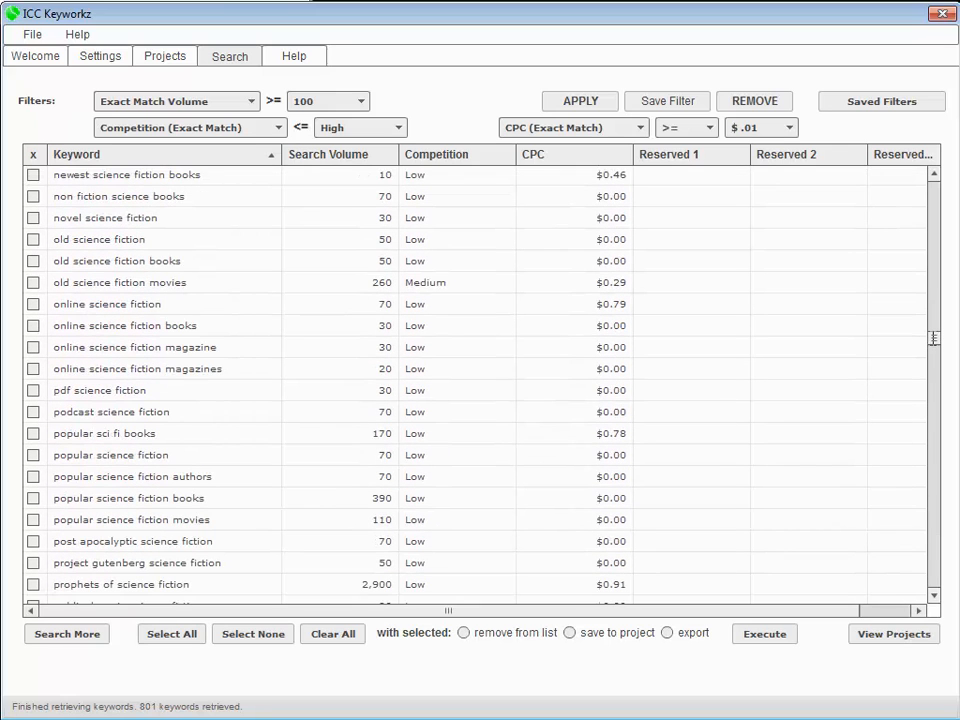
{"action": "left_click_drag", "start_coordinate": [934, 338], "coordinate": [934, 186]}
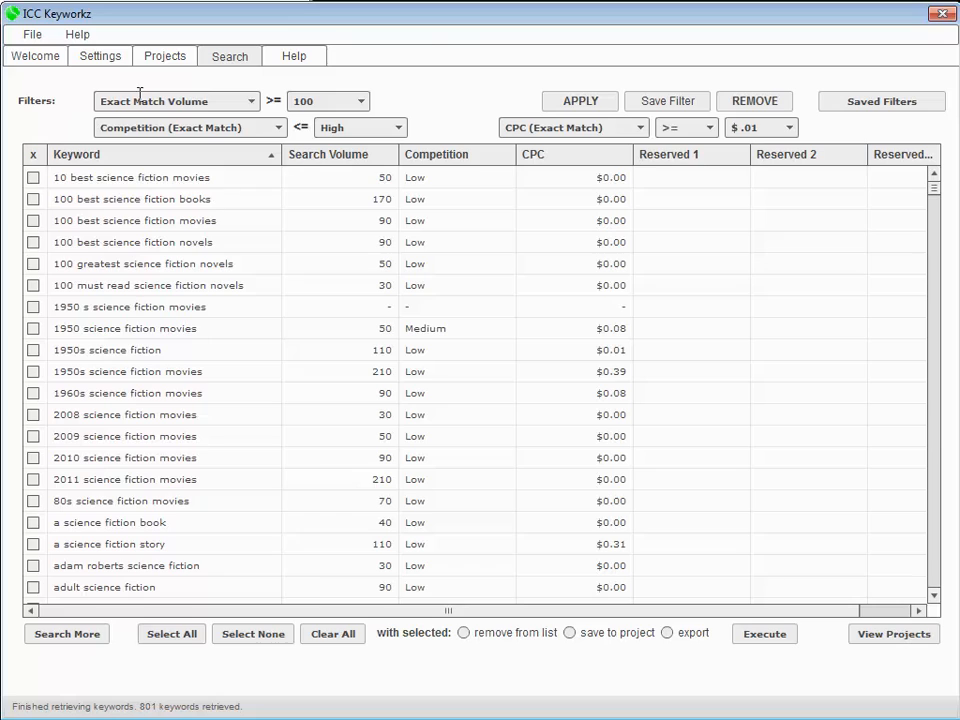
Step: Sort the keywords by search volume and compare the ascending and descending orders
{"action": "left_click", "coordinate": [336, 157]}
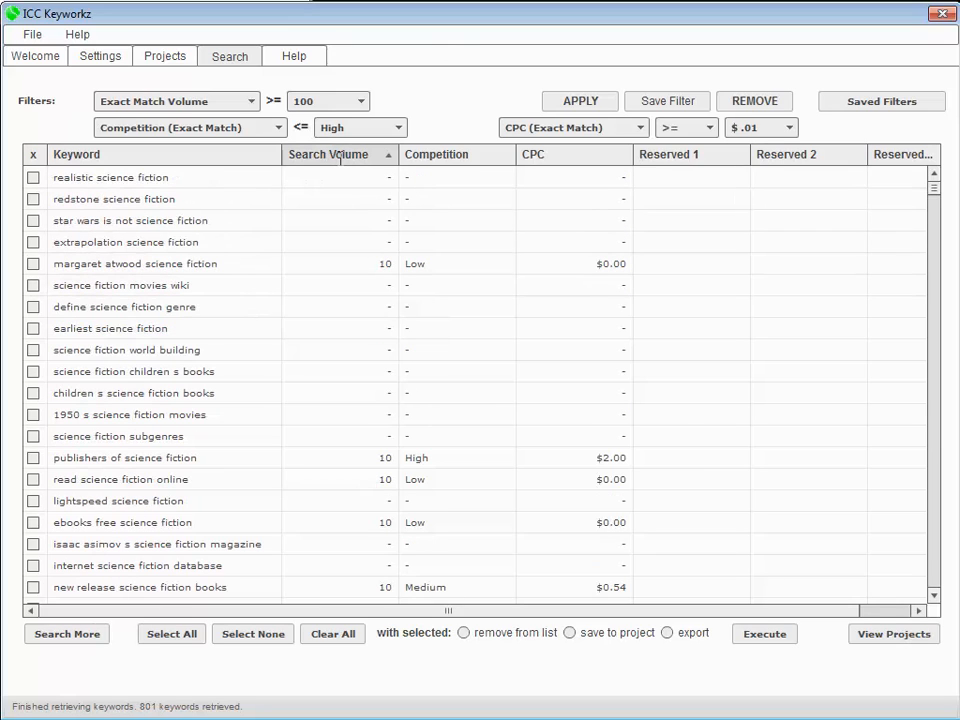
{"action": "left_click", "coordinate": [355, 156]}
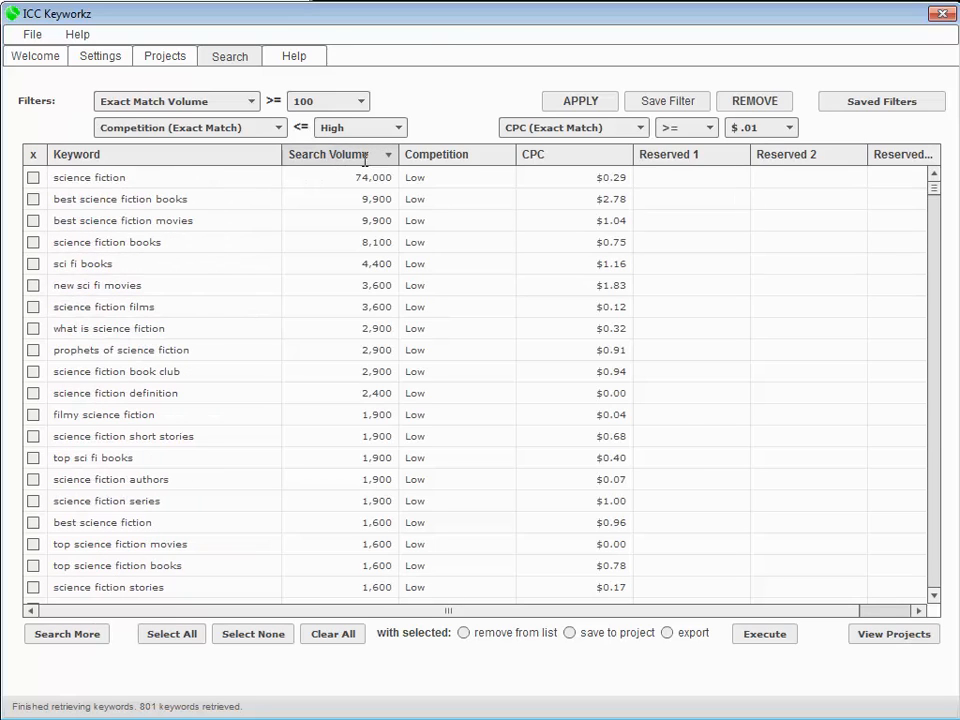
{"action": "left_click", "coordinate": [333, 155]}
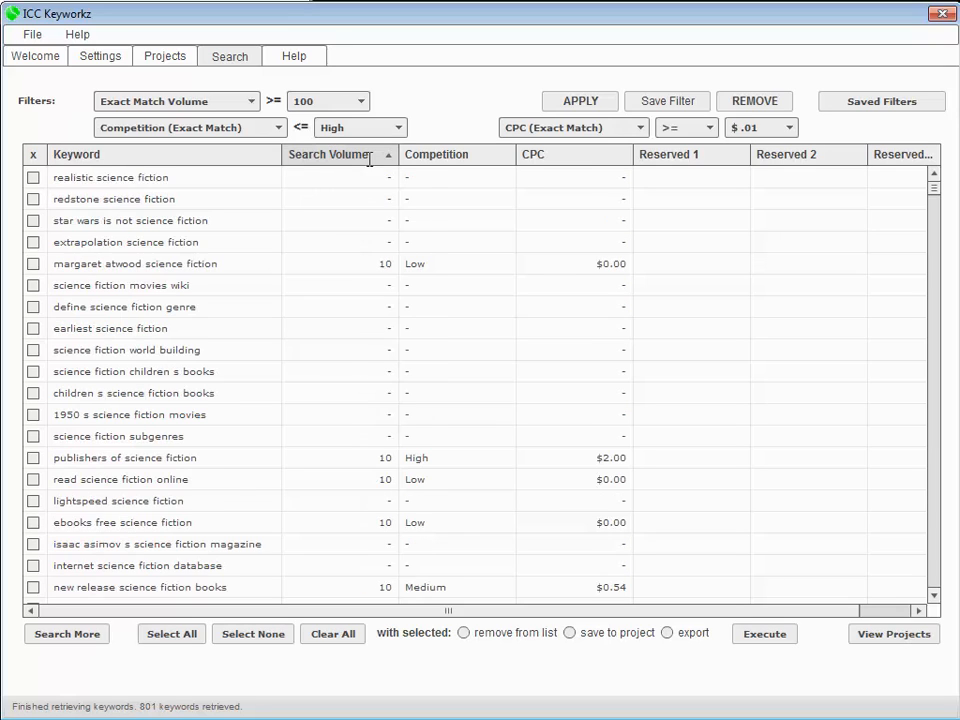
Step: Sort the keywords by competition, and by CPC in both directions, finishing with the lowest CPC first
{"action": "left_click", "coordinate": [447, 155]}
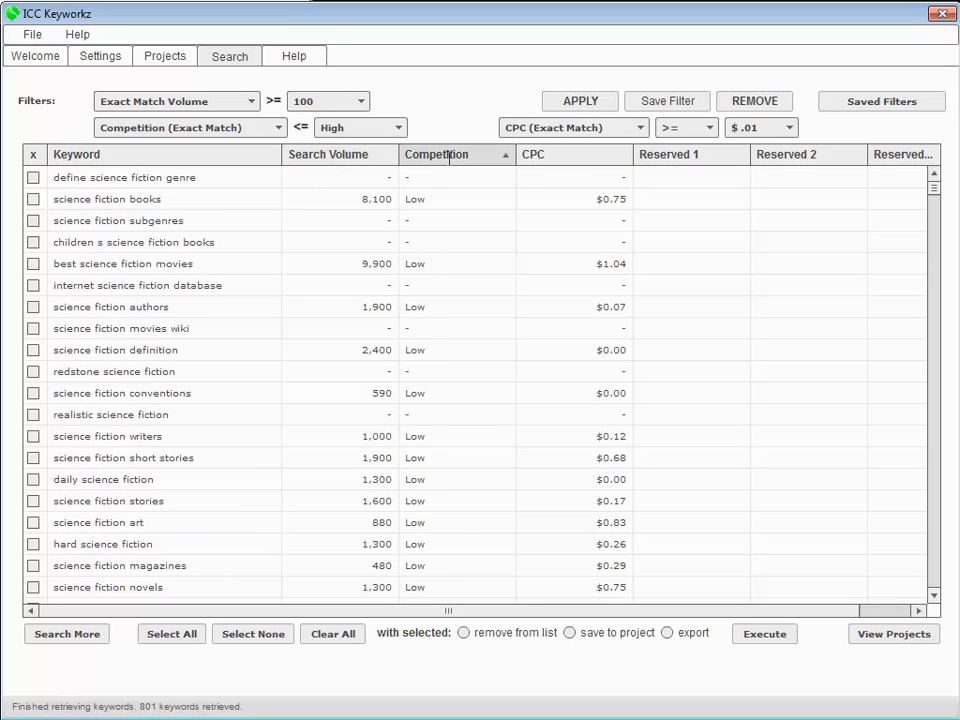
{"action": "left_click", "coordinate": [548, 155]}
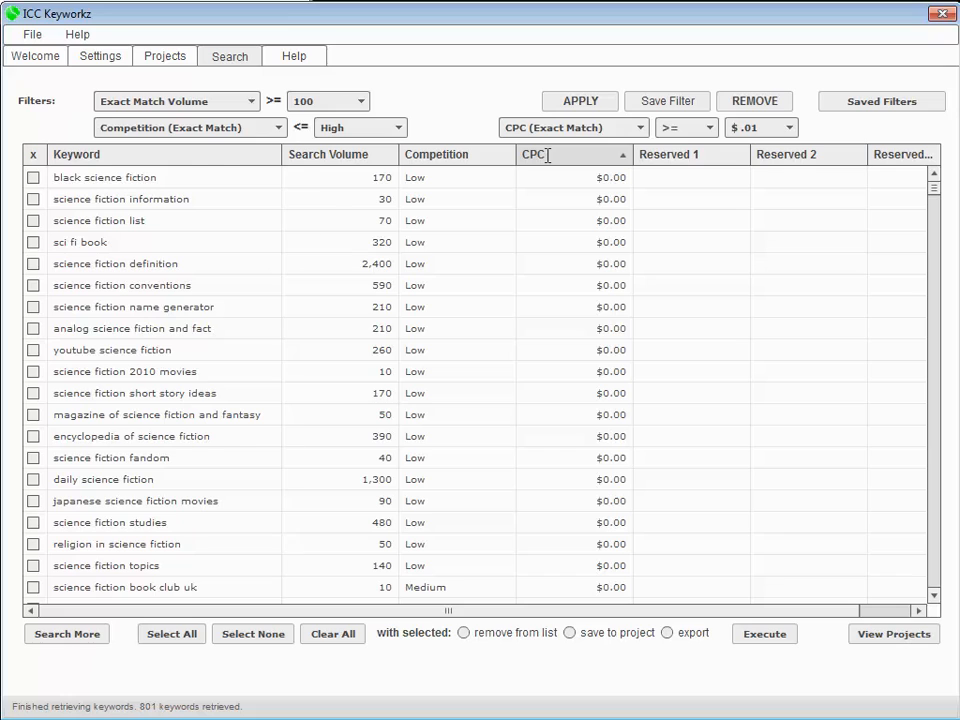
{"action": "left_click", "coordinate": [548, 155]}
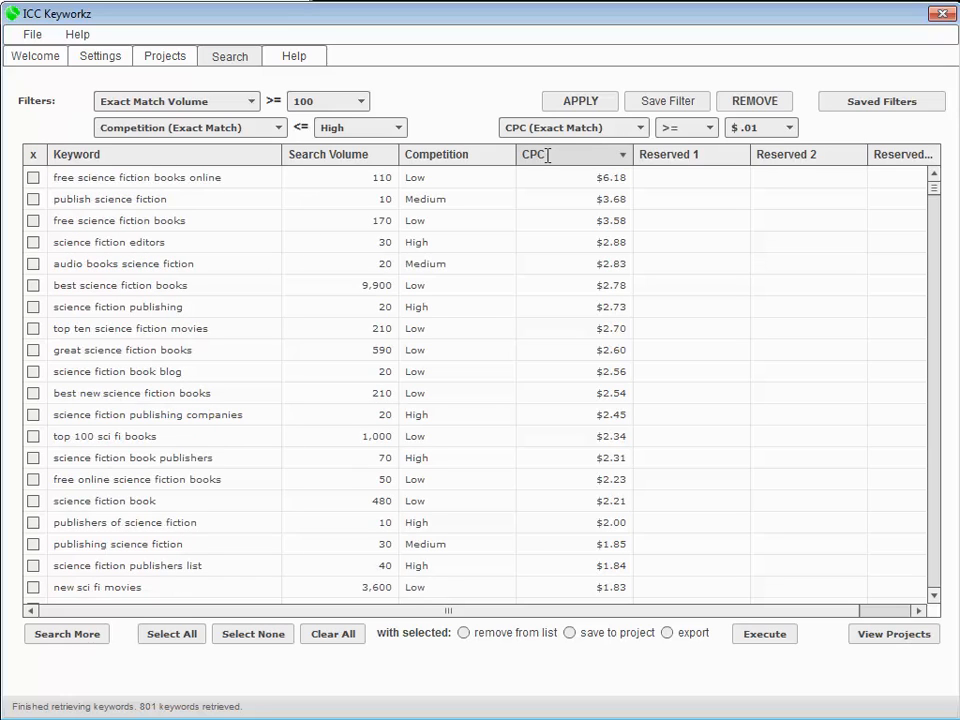
{"action": "left_click", "coordinate": [548, 155]}
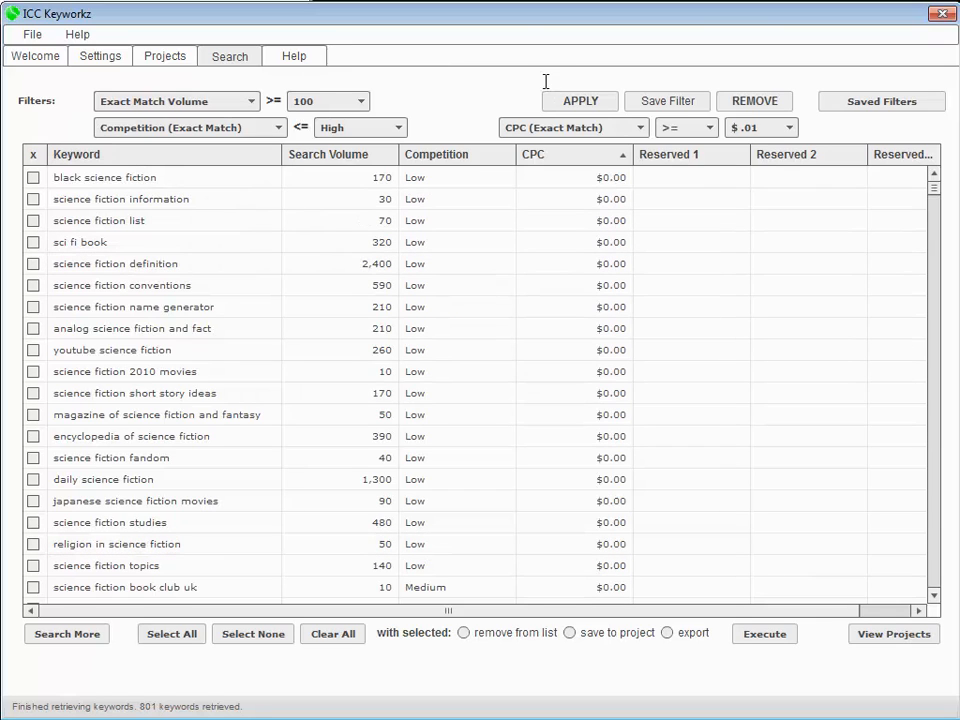
Step: Limit the exact match competition filter to Low and apply it to the keyword list
{"action": "left_click", "coordinate": [357, 129]}
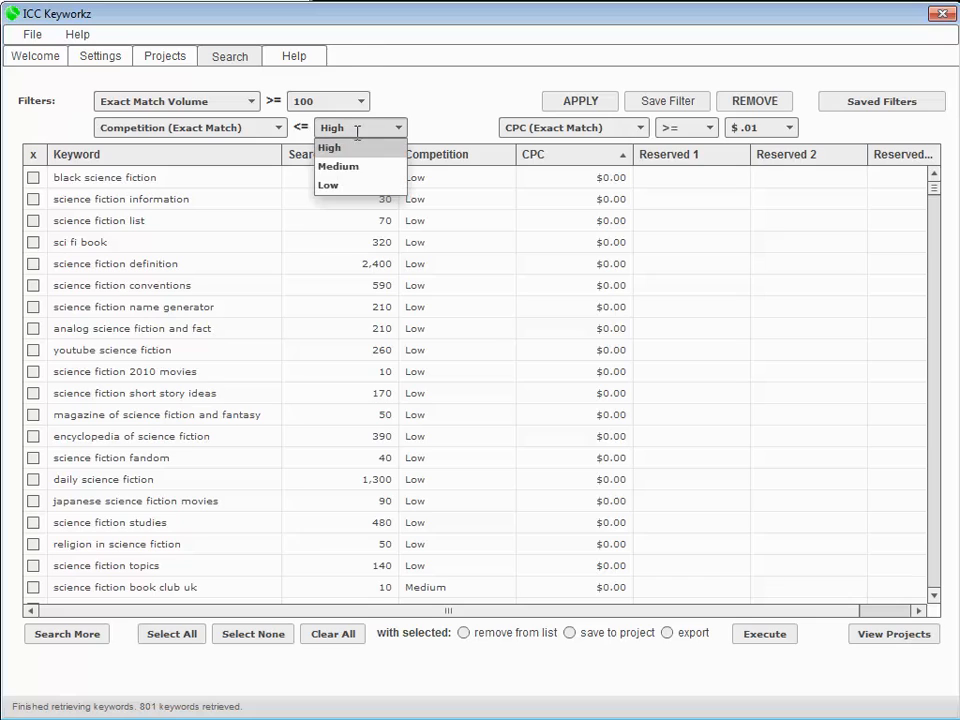
{"action": "left_click", "coordinate": [338, 185]}
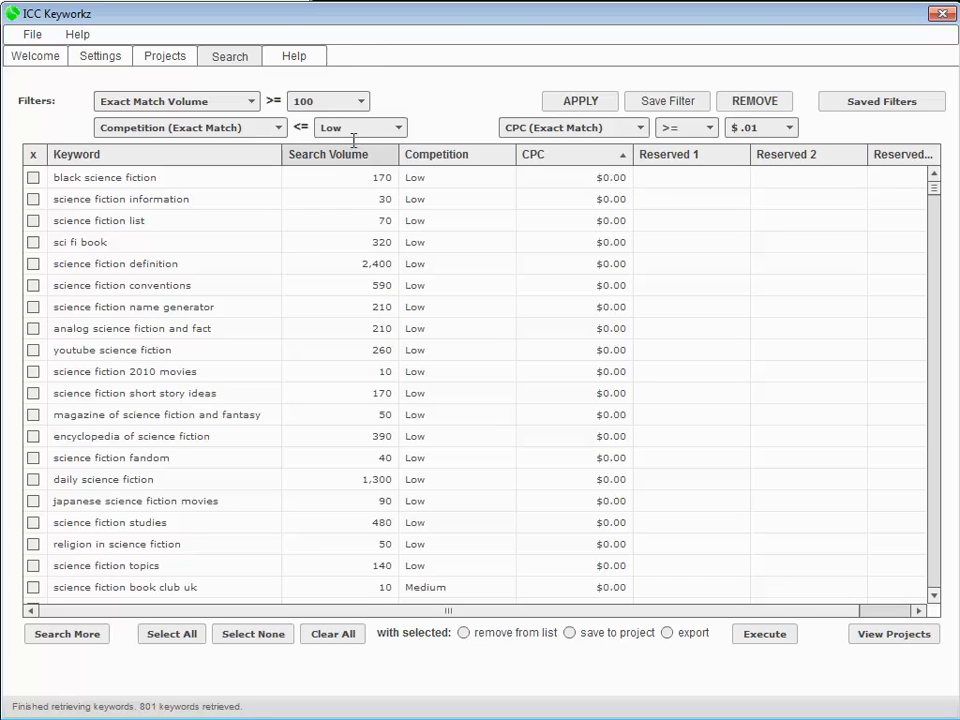
{"action": "left_click", "coordinate": [582, 98]}
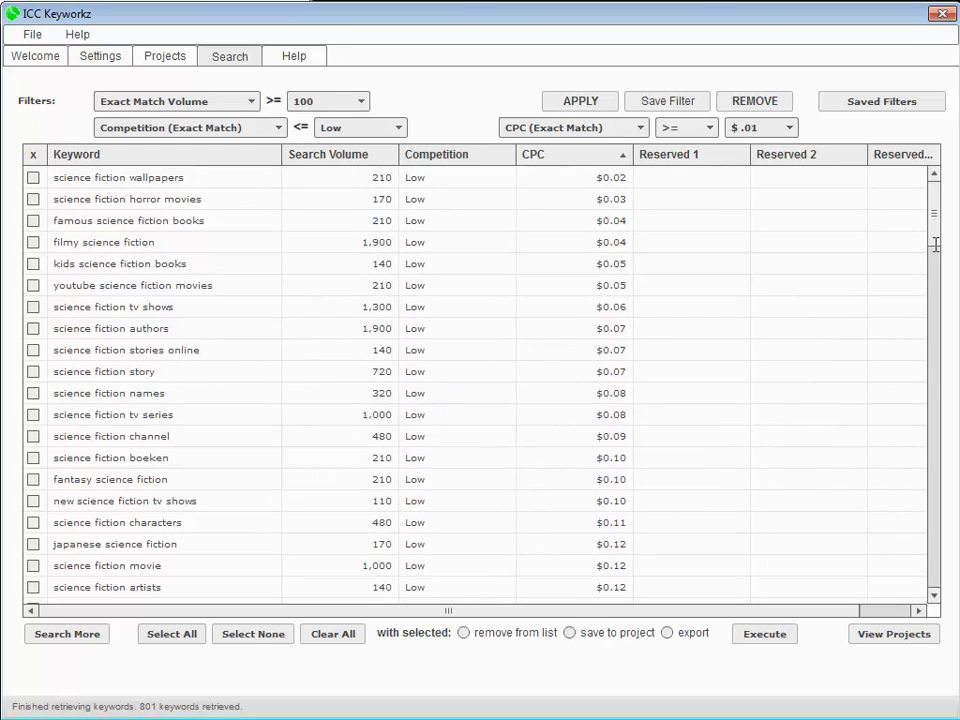
{"action": "left_click_drag", "start_coordinate": [934, 216], "coordinate": [946, 158]}
Step: Raise the minimum exact match volume to 1,000, apply the filter and review the remaining keywords
{"action": "left_click", "coordinate": [325, 100]}
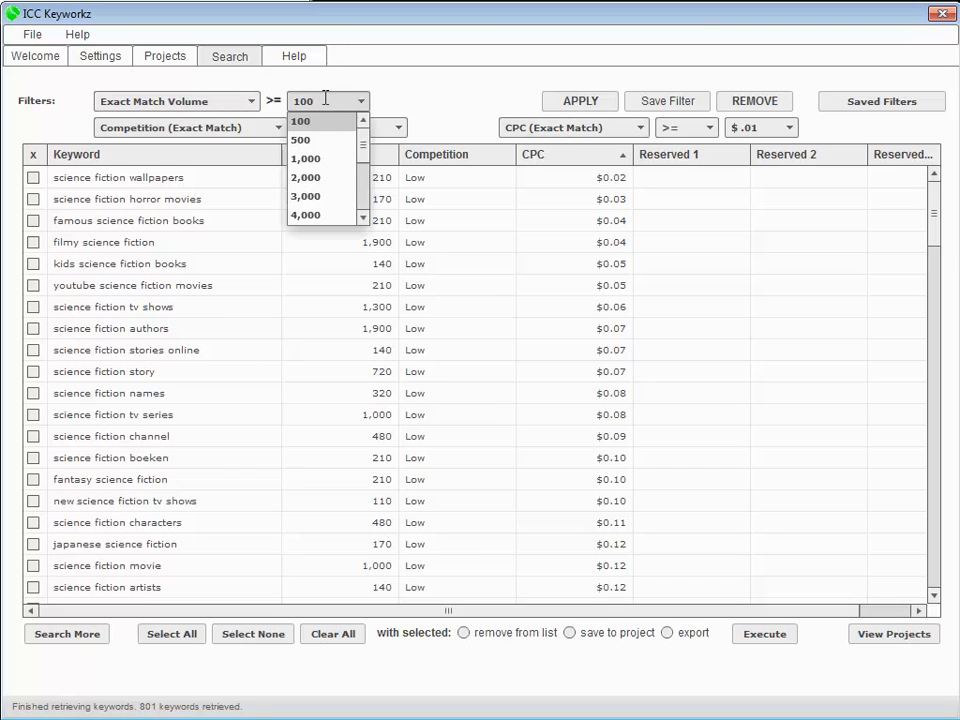
{"action": "left_click", "coordinate": [312, 158]}
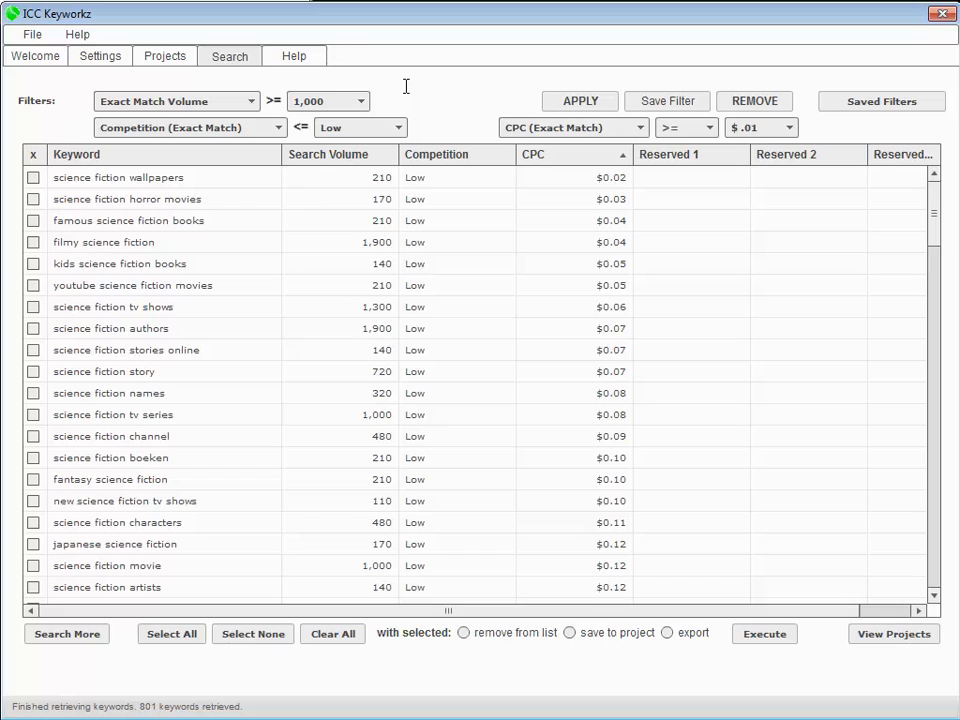
{"action": "left_click", "coordinate": [581, 101]}
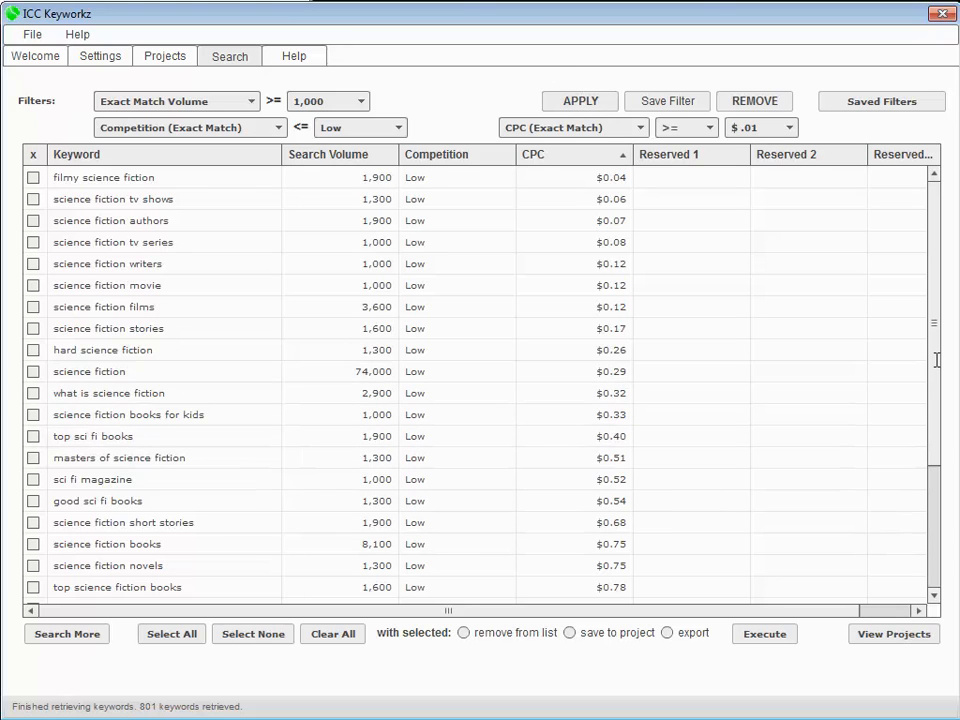
{"action": "left_click_drag", "start_coordinate": [936, 360], "coordinate": [945, 316]}
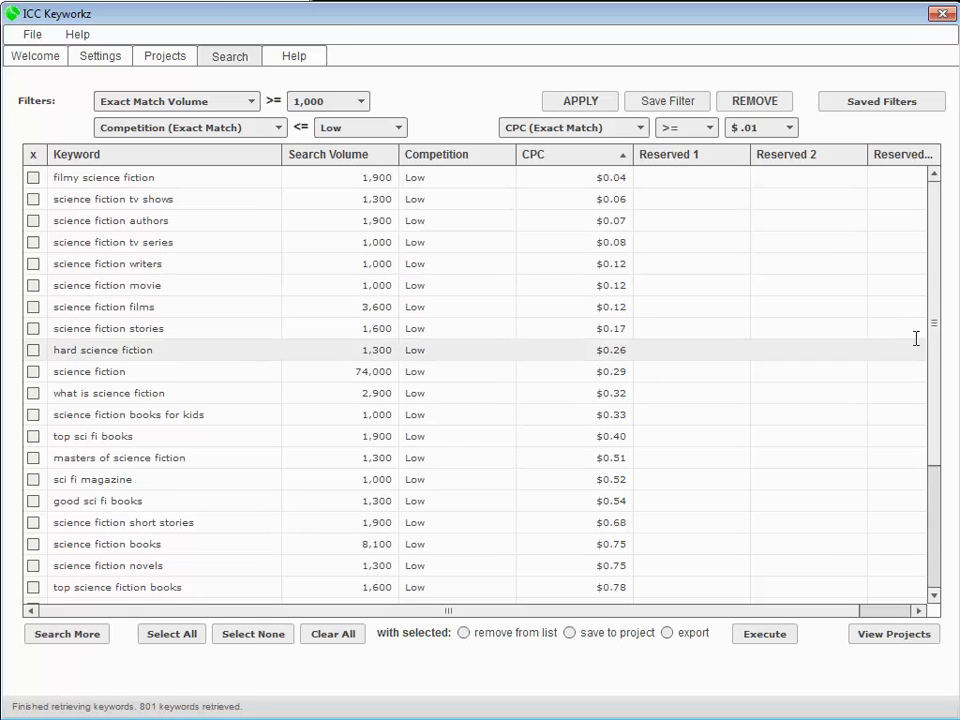
{"action": "left_click_drag", "start_coordinate": [930, 376], "coordinate": [943, 208]}
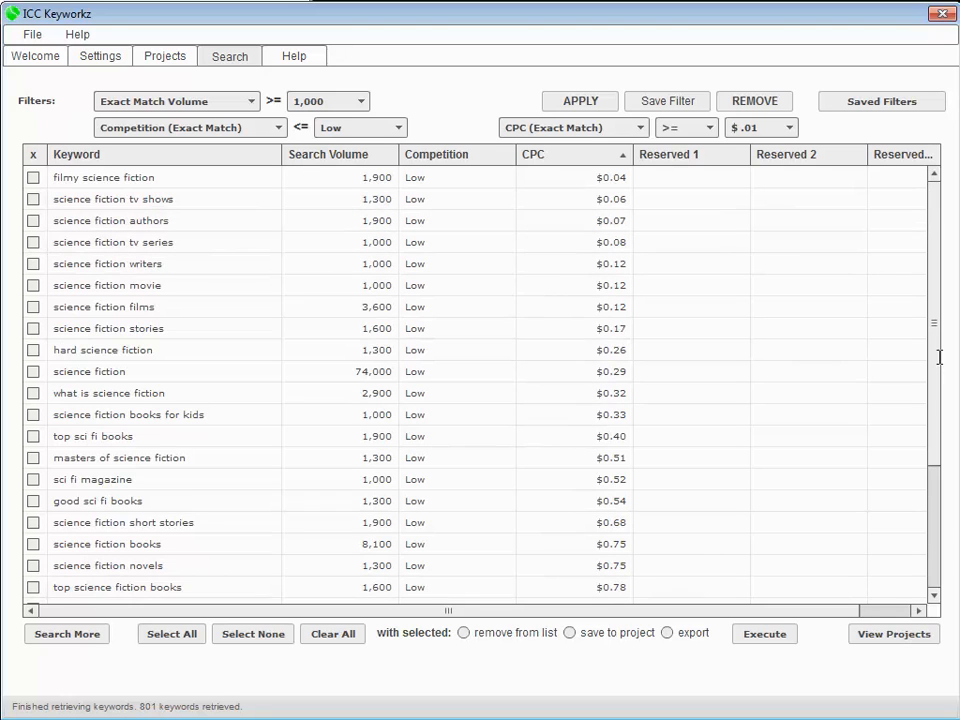
{"action": "scroll", "coordinate": [933, 329], "scroll_direction": "down", "scroll_amount": 3}
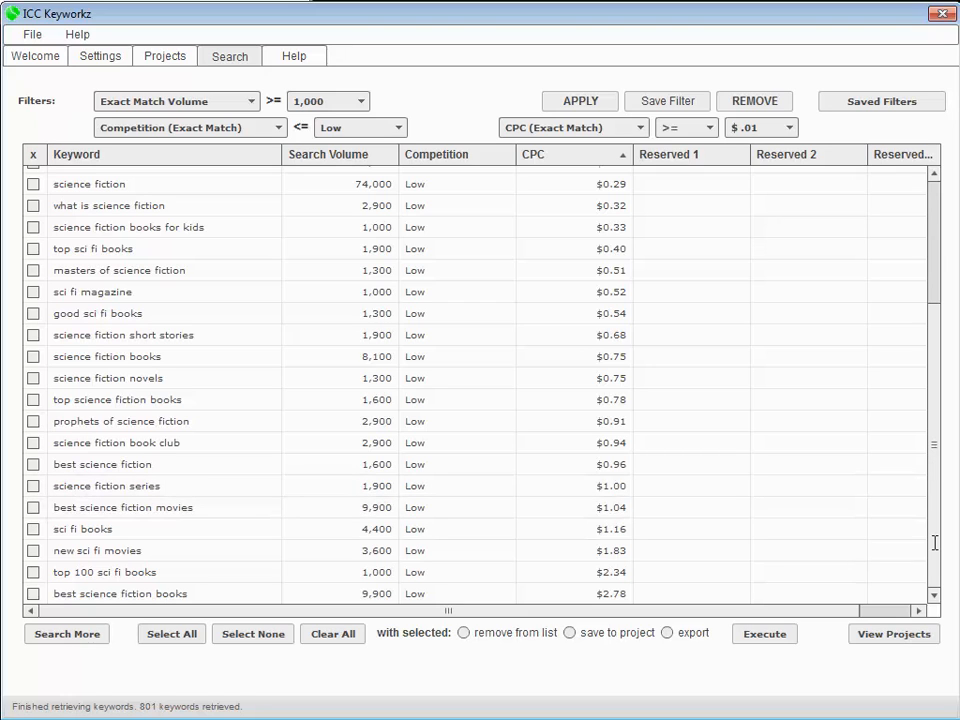
{"action": "scroll", "coordinate": [934, 542], "scroll_direction": "up", "scroll_amount": 3}
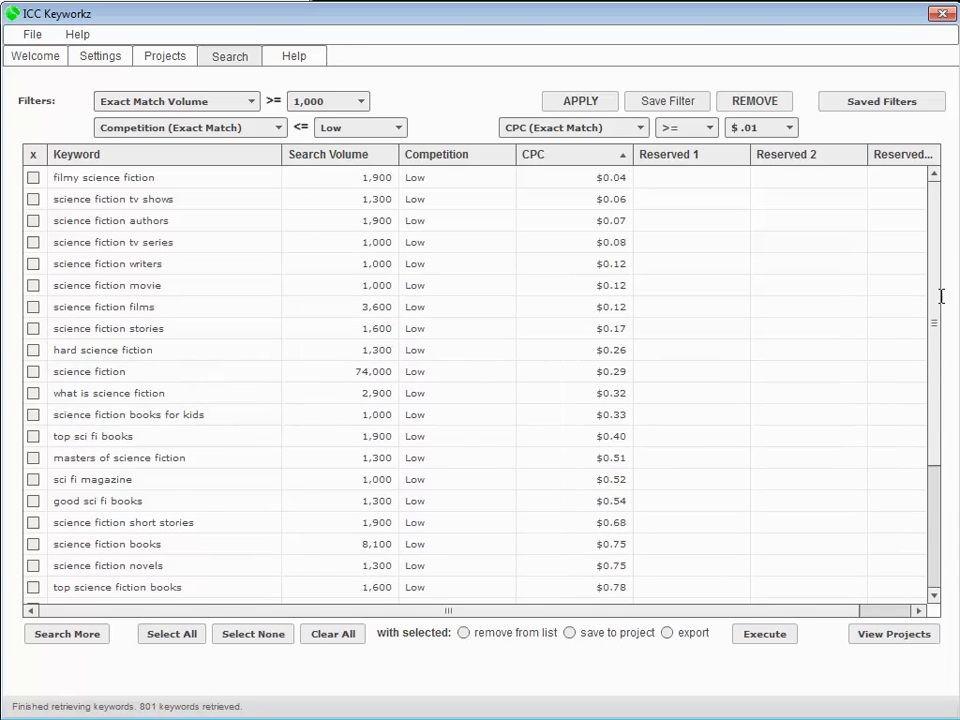
{"action": "left_click_drag", "start_coordinate": [936, 299], "coordinate": [931, 450]}
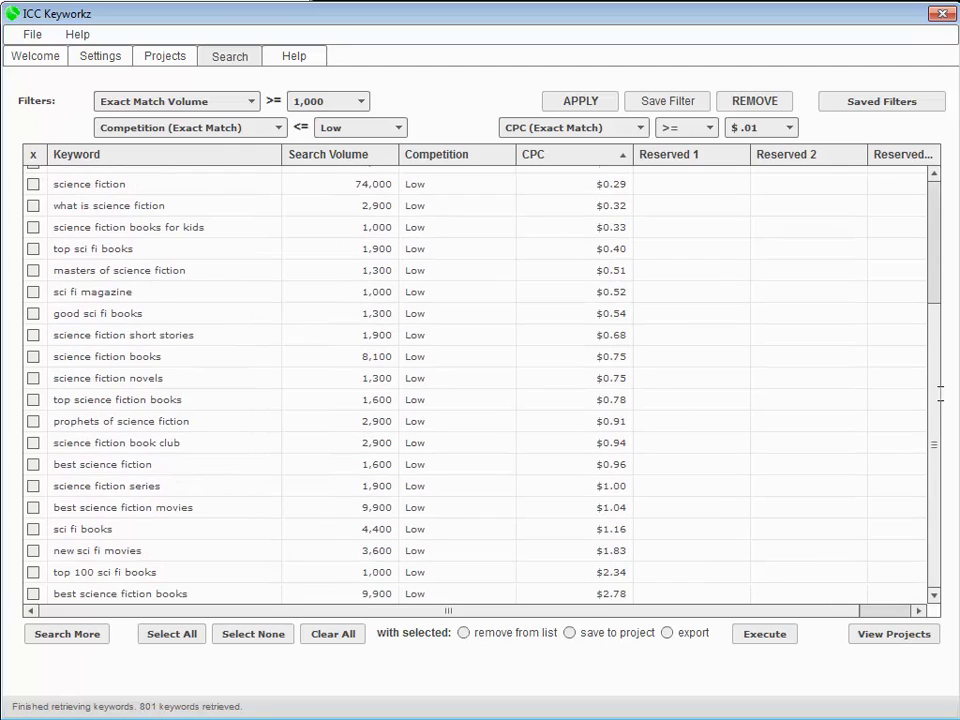
Step: Select all the filtered keywords and save them to the project
{"action": "left_click_drag", "start_coordinate": [940, 392], "coordinate": [943, 281]}
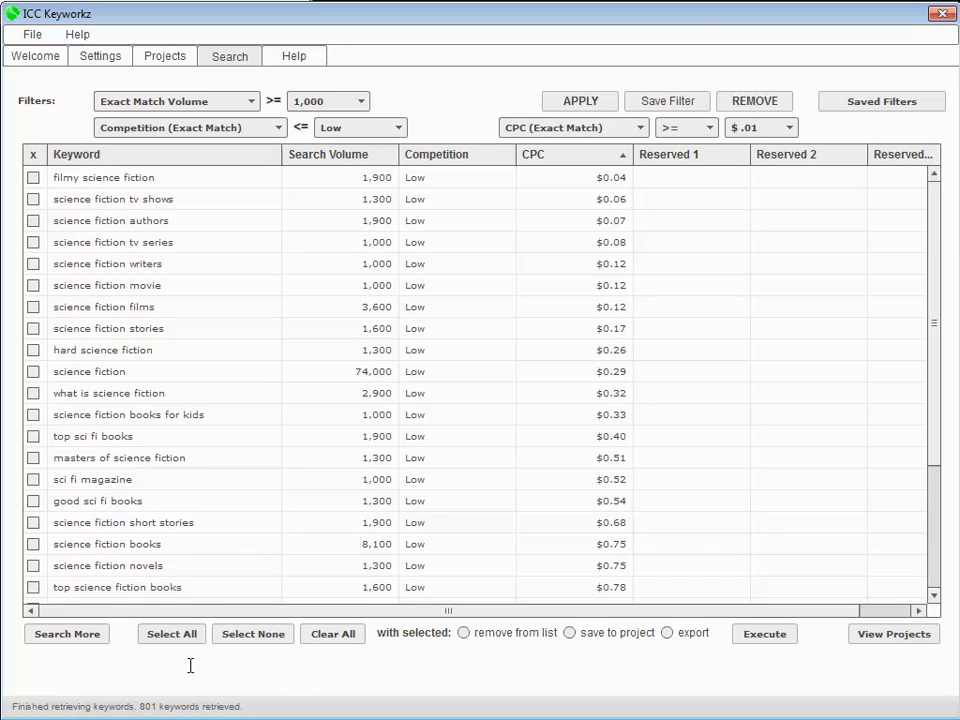
{"action": "left_click", "coordinate": [168, 634]}
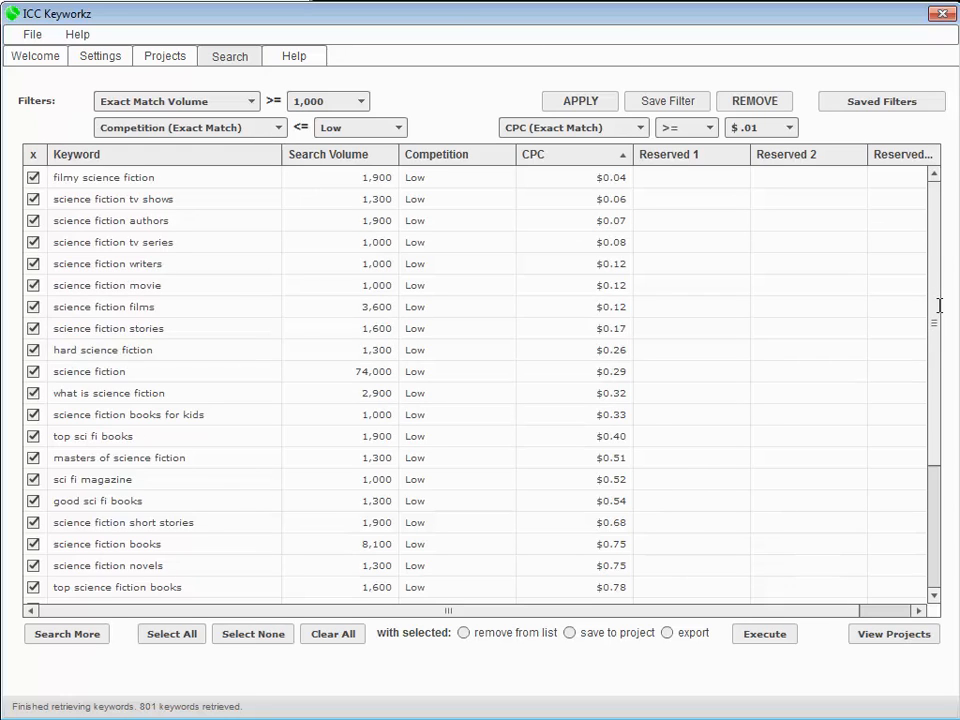
{"action": "mouse_move", "coordinate": [937, 307]}
{"action": "left_mouse_down"}
{"action": "mouse_move", "coordinate": [928, 478]}
{"action": "mouse_move", "coordinate": [946, 302]}
{"action": "left_mouse_up"}
{"action": "left_click", "coordinate": [569, 632]}
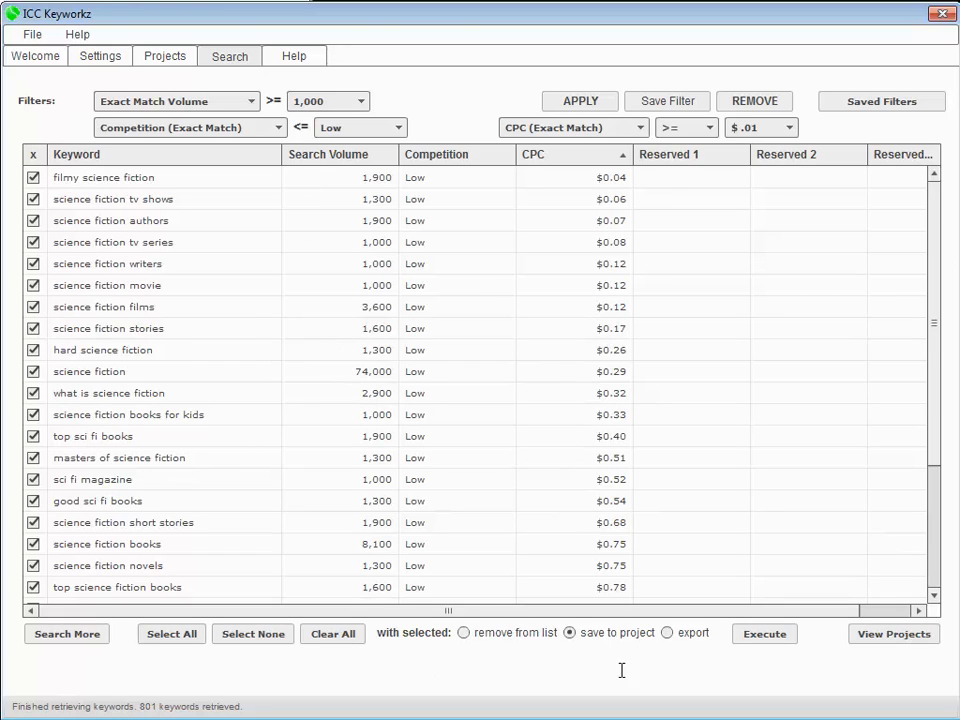
{"action": "left_click", "coordinate": [764, 634]}
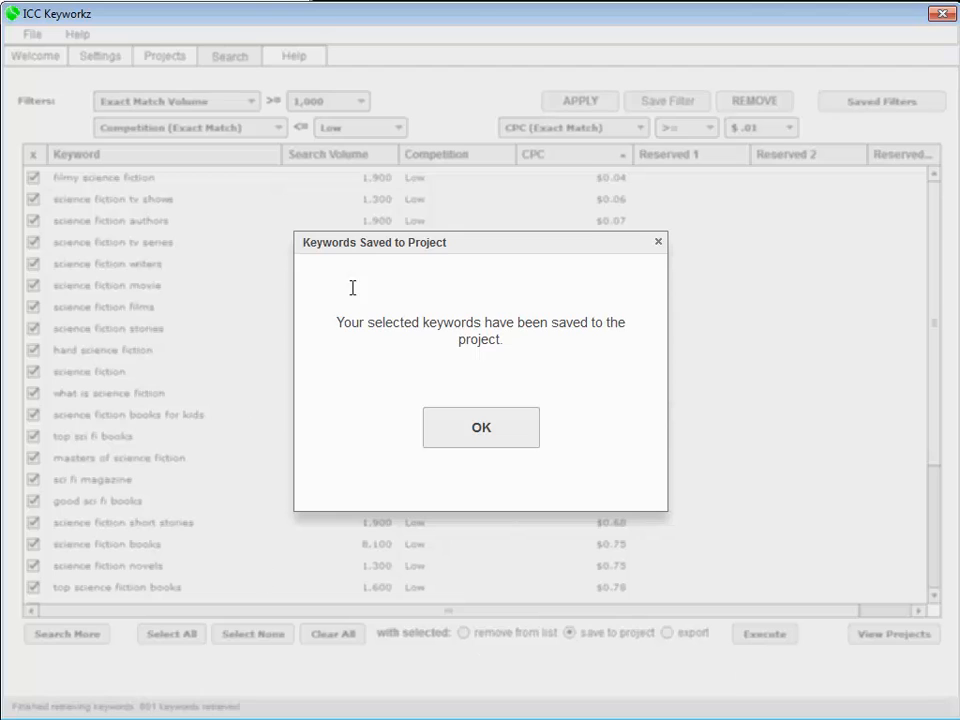
{"action": "left_click", "coordinate": [481, 428]}
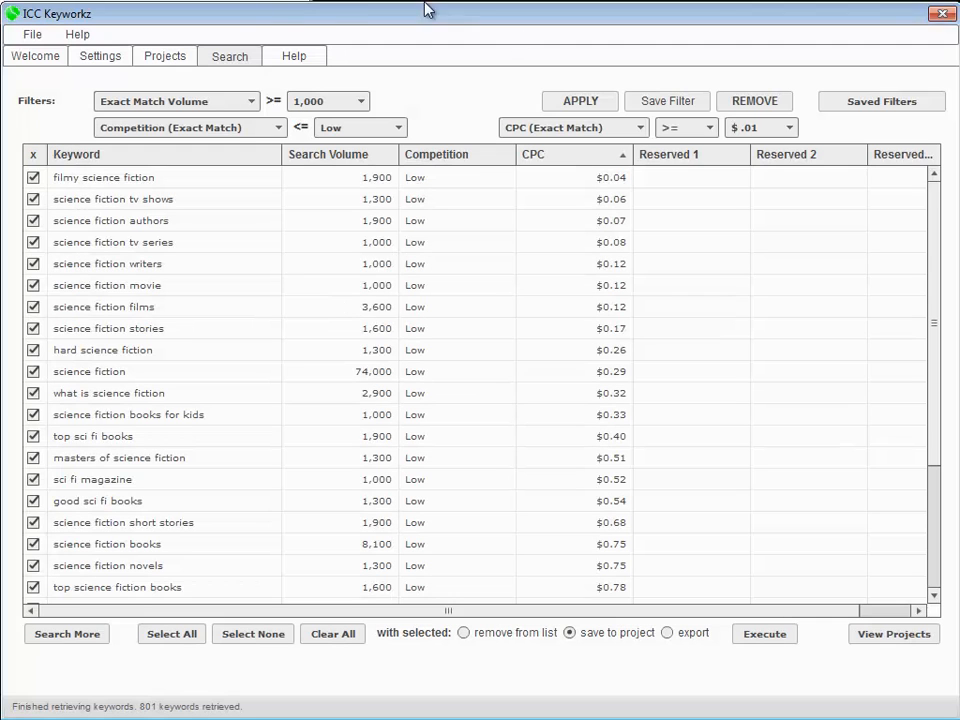
Step: Refresh the Science Fiction project's keyword hierarchy to load the saved keywords and look through the list
{"action": "left_click", "coordinate": [165, 57]}
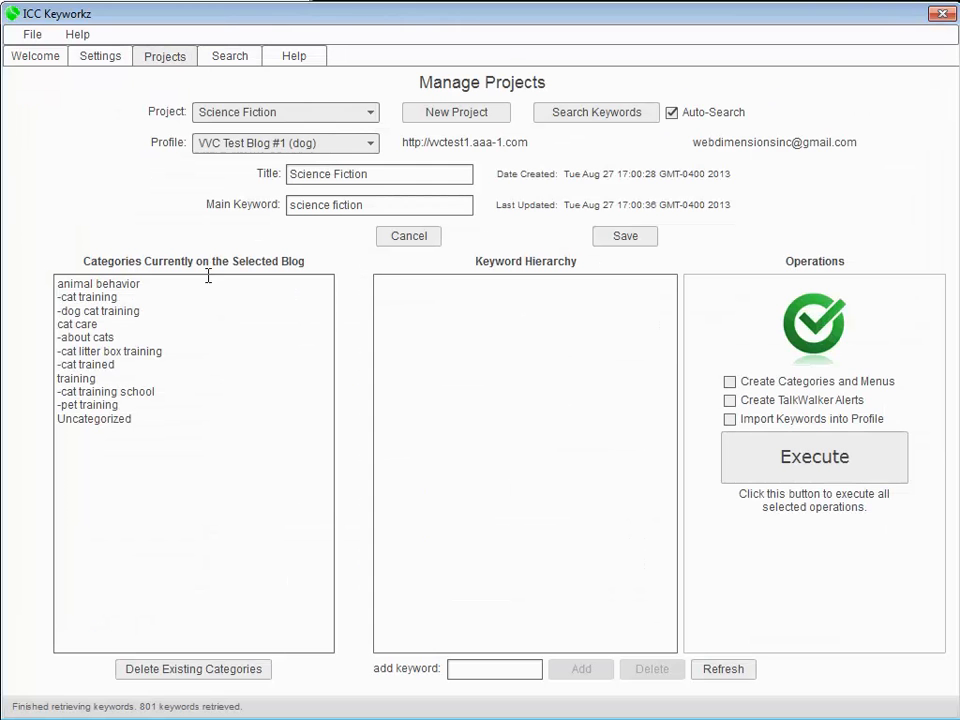
{"action": "left_click", "coordinate": [720, 672]}
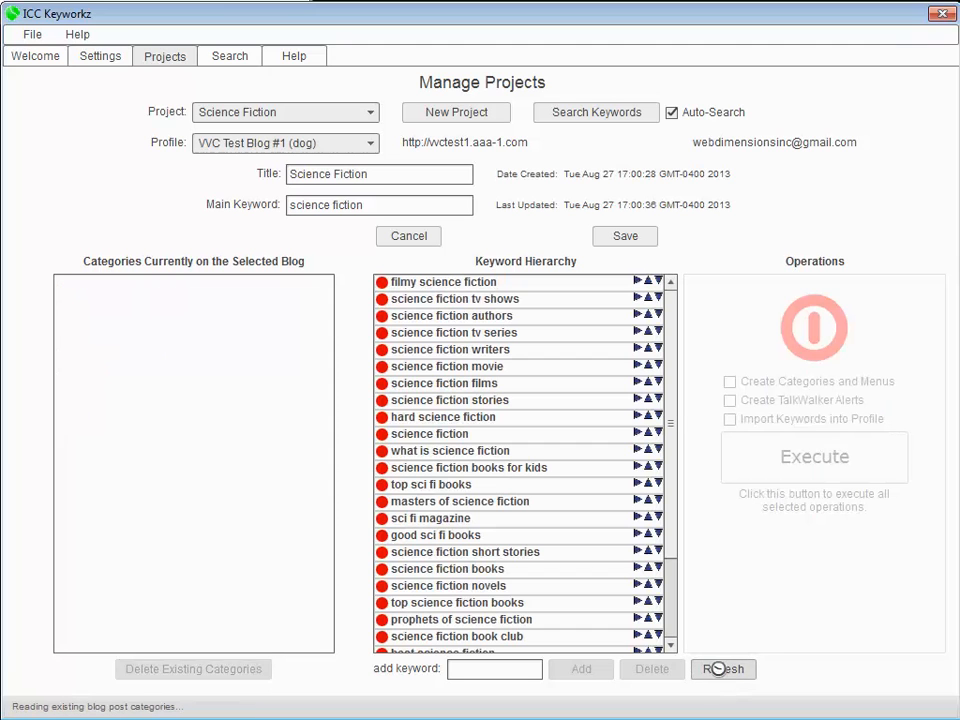
{"action": "scroll", "coordinate": [668, 320], "scroll_direction": "down", "scroll_amount": 3}
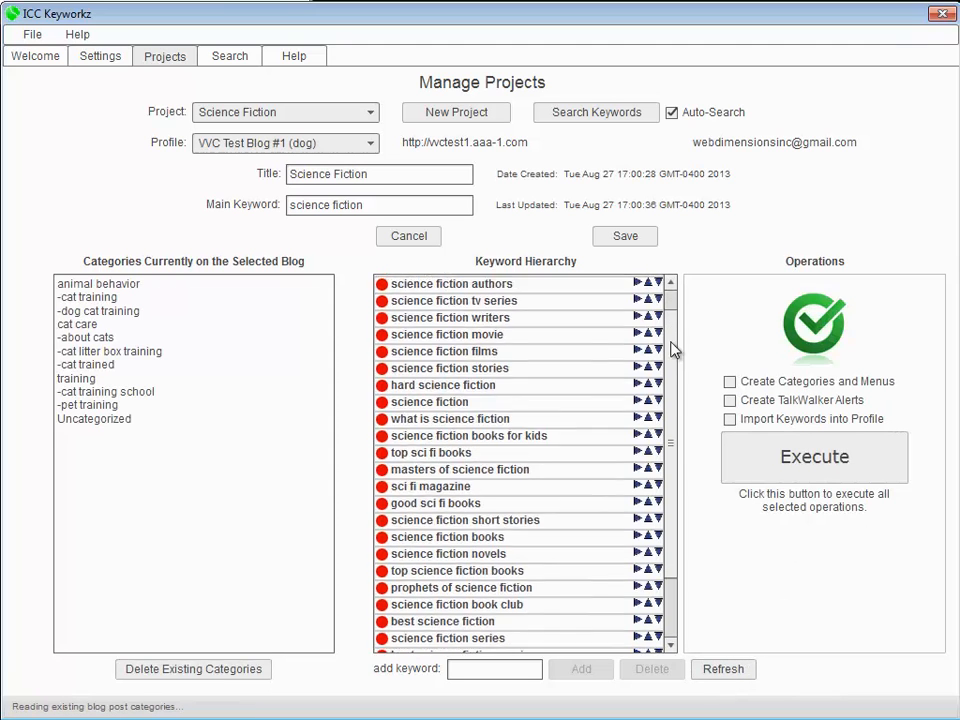
{"action": "scroll", "coordinate": [688, 332], "scroll_direction": "up", "scroll_amount": 2}
{"action": "mouse_move", "coordinate": [685, 325]}
{"action": "left_mouse_down"}
{"action": "mouse_move", "coordinate": [674, 313]}
{"action": "mouse_move", "coordinate": [686, 404]}
{"action": "mouse_move", "coordinate": [686, 304]}
{"action": "mouse_move", "coordinate": [680, 323]}
{"action": "left_mouse_up"}
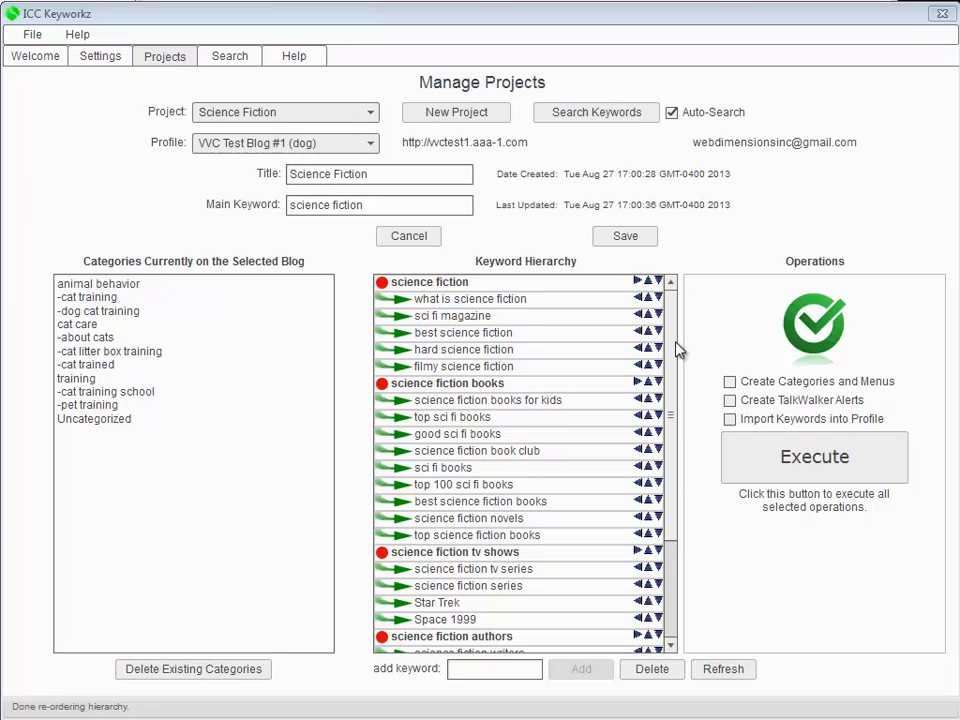
Step: Examine how the keyword hierarchy arranges child keywords under the main topics, from science fiction through science fiction films
{"action": "left_click_drag", "start_coordinate": [677, 375], "coordinate": [693, 477]}
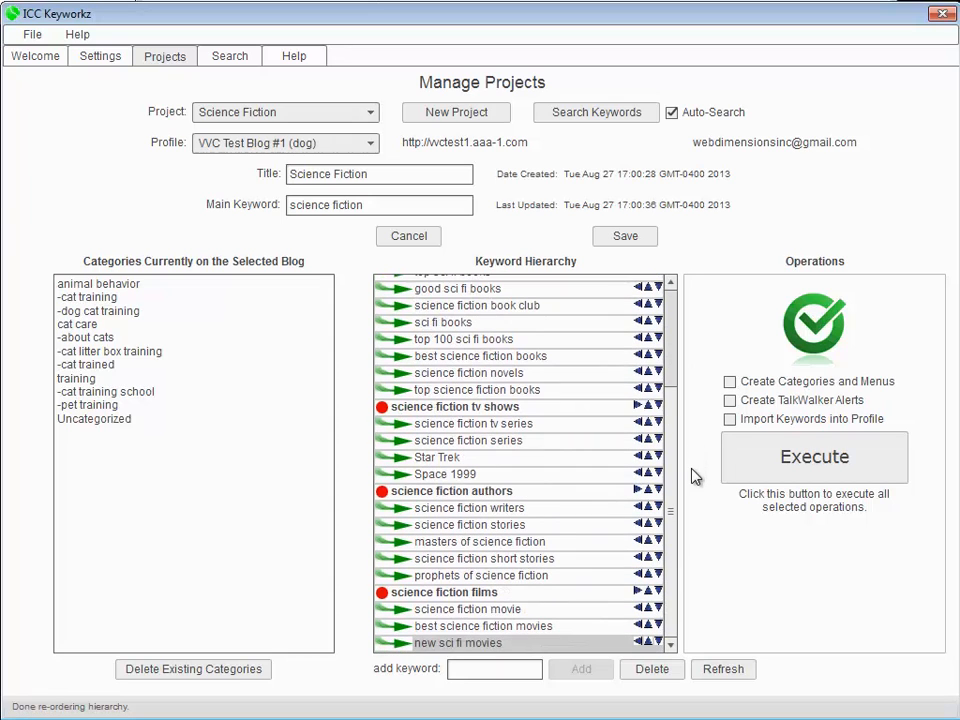
{"action": "left_click_drag", "start_coordinate": [675, 528], "coordinate": [678, 416]}
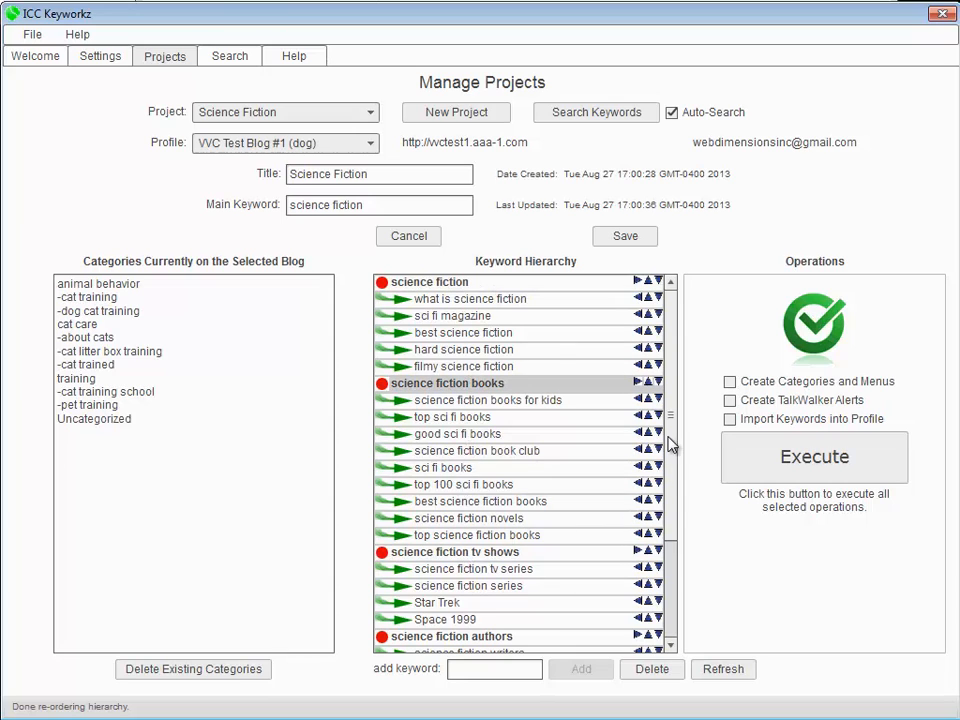
{"action": "left_click_drag", "start_coordinate": [669, 443], "coordinate": [681, 579]}
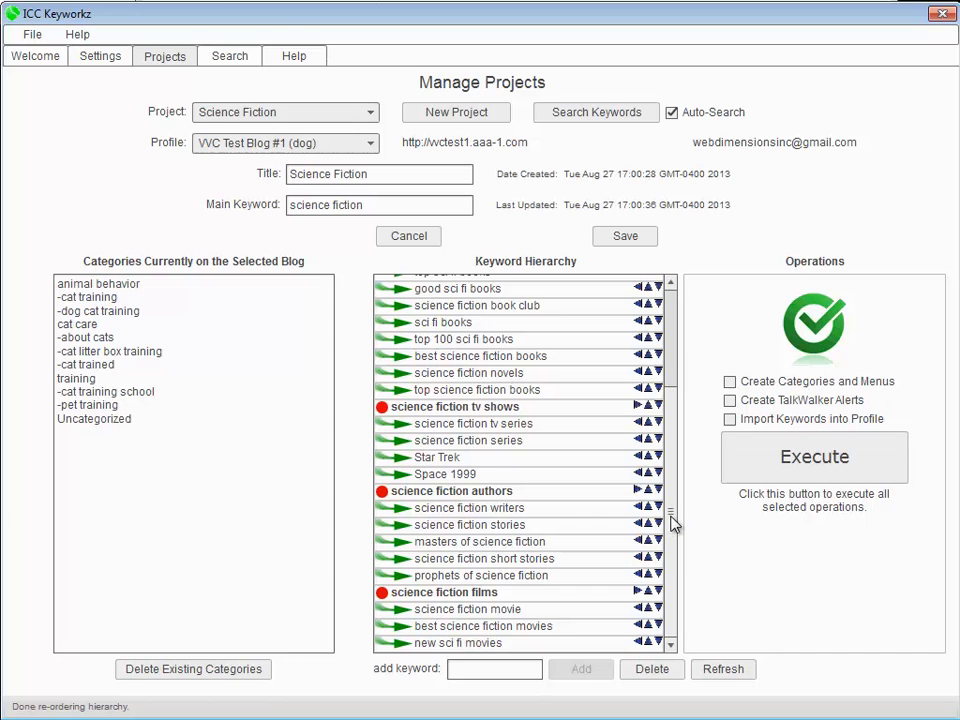
{"action": "left_click_drag", "start_coordinate": [671, 516], "coordinate": [688, 418]}
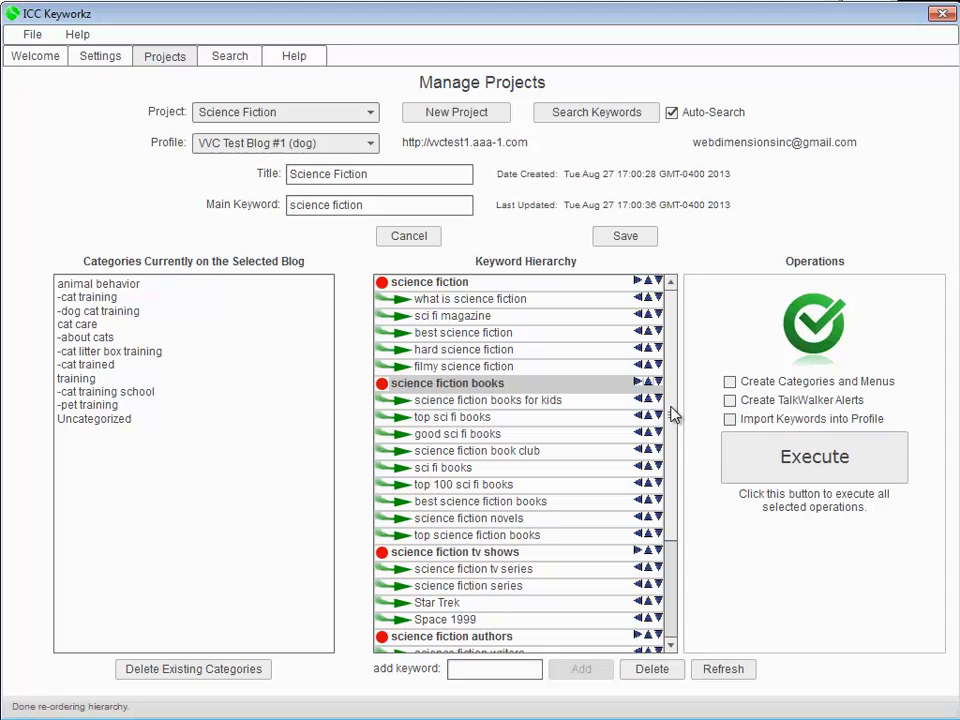
{"action": "mouse_move", "coordinate": [672, 414]}
{"action": "left_mouse_down"}
{"action": "mouse_move", "coordinate": [671, 497]}
{"action": "mouse_move", "coordinate": [675, 396]}
{"action": "left_mouse_up"}
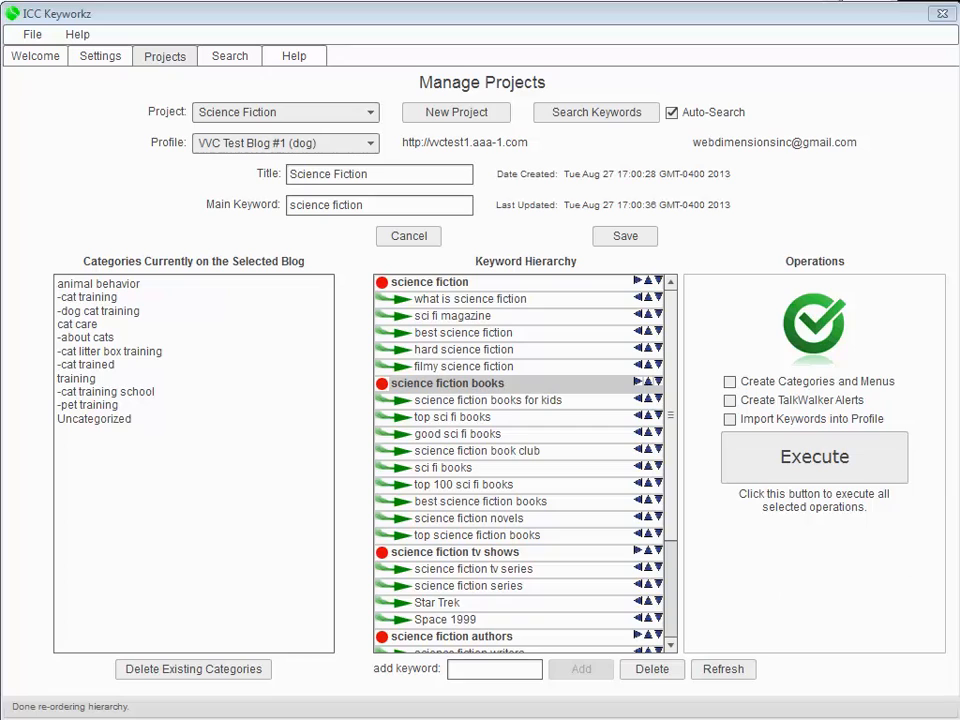
{"action": "left_click", "coordinate": [731, 383]}
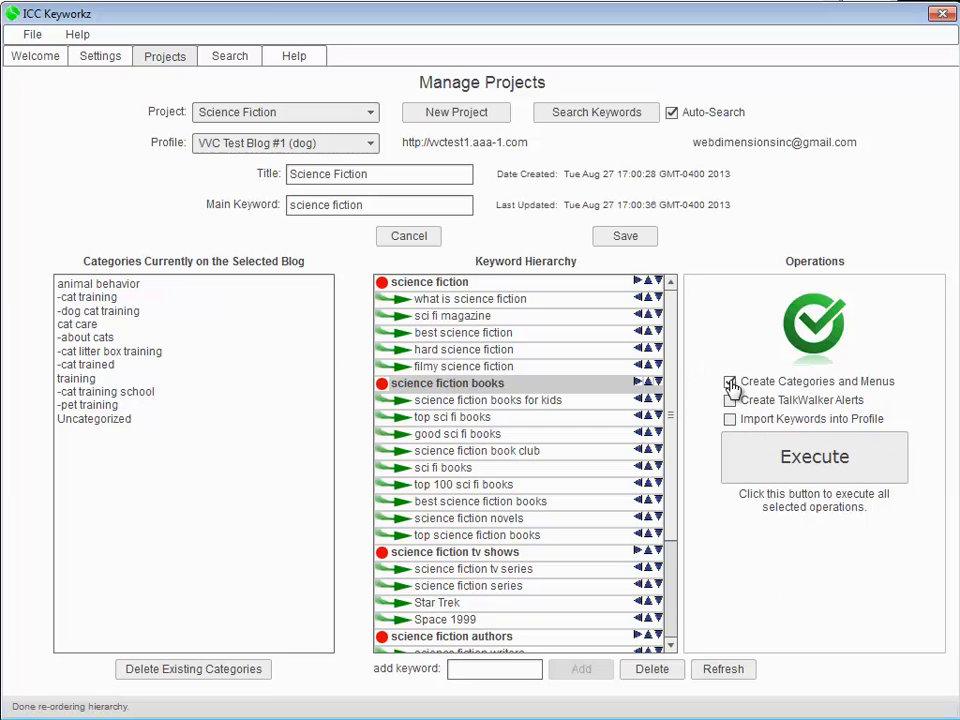
{"action": "left_click", "coordinate": [818, 468]}
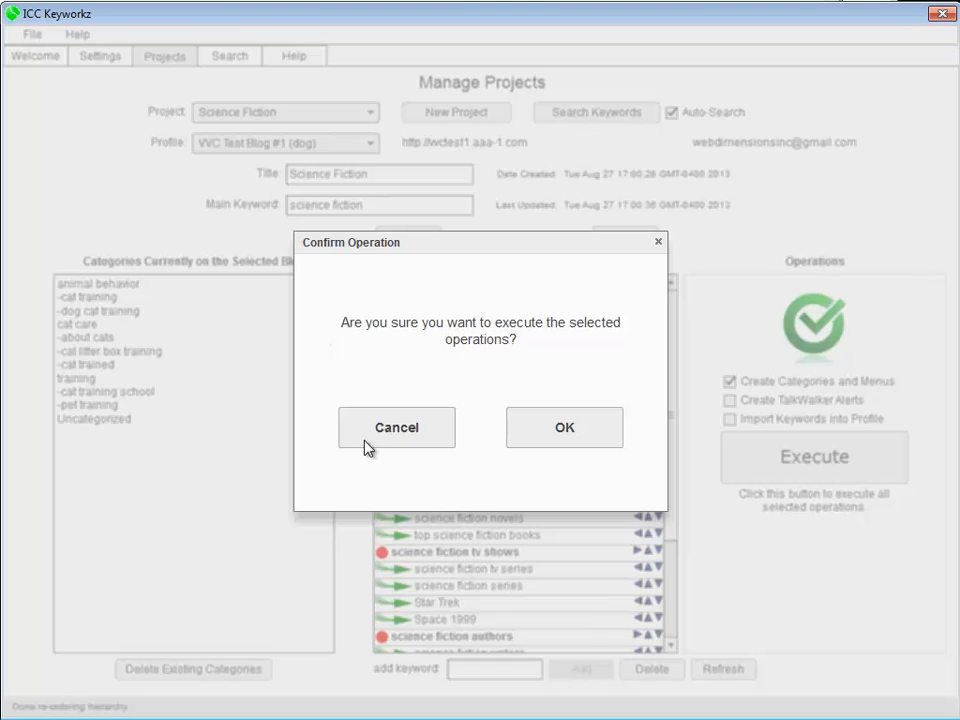
{"action": "left_click", "coordinate": [373, 428]}
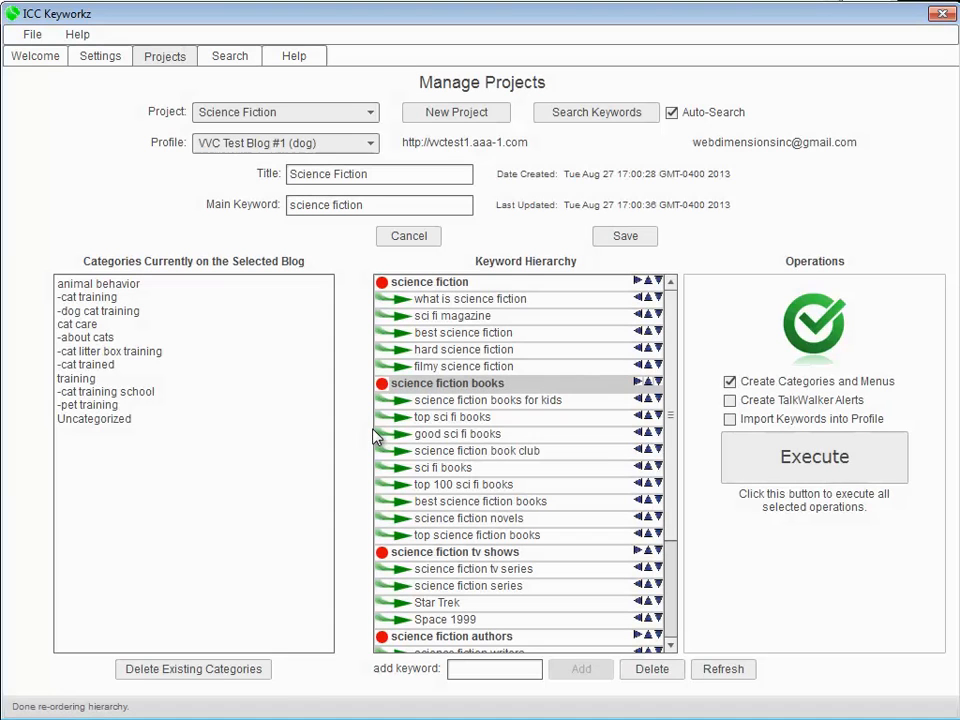
{"action": "left_click", "coordinate": [730, 382]}
Step: Clear all keywords from the search results list and remove the applied filters
{"action": "left_click", "coordinate": [228, 57]}
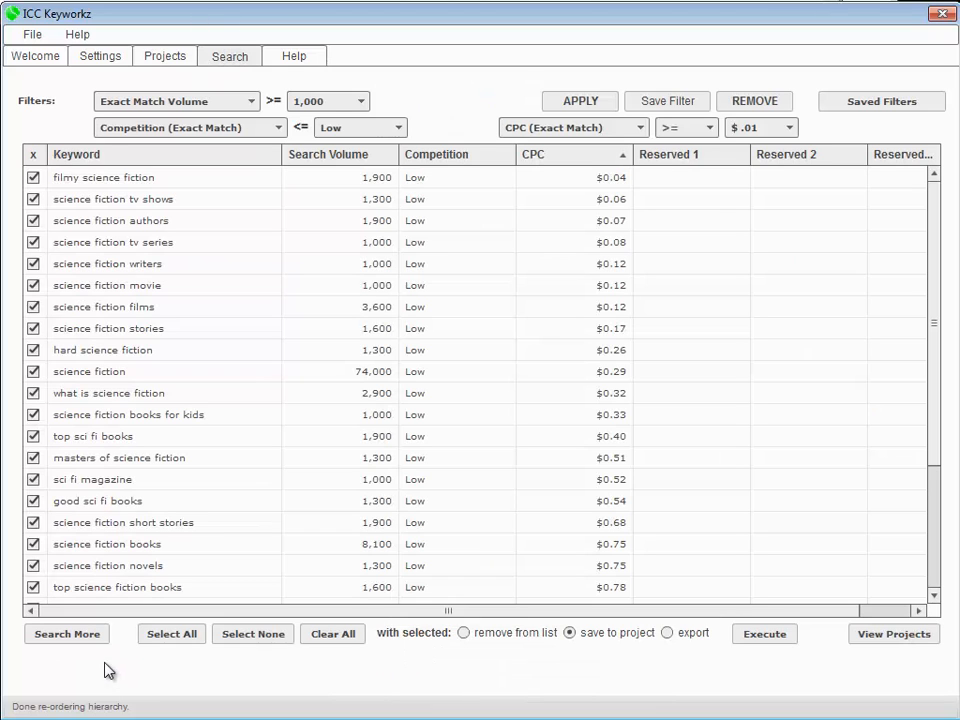
{"action": "left_click", "coordinate": [333, 638]}
{"action": "left_click", "coordinate": [746, 106]}
Step: Search for more keywords using the seed "science fiction tv shows", stopping the search early to show the results
{"action": "left_click", "coordinate": [64, 645]}
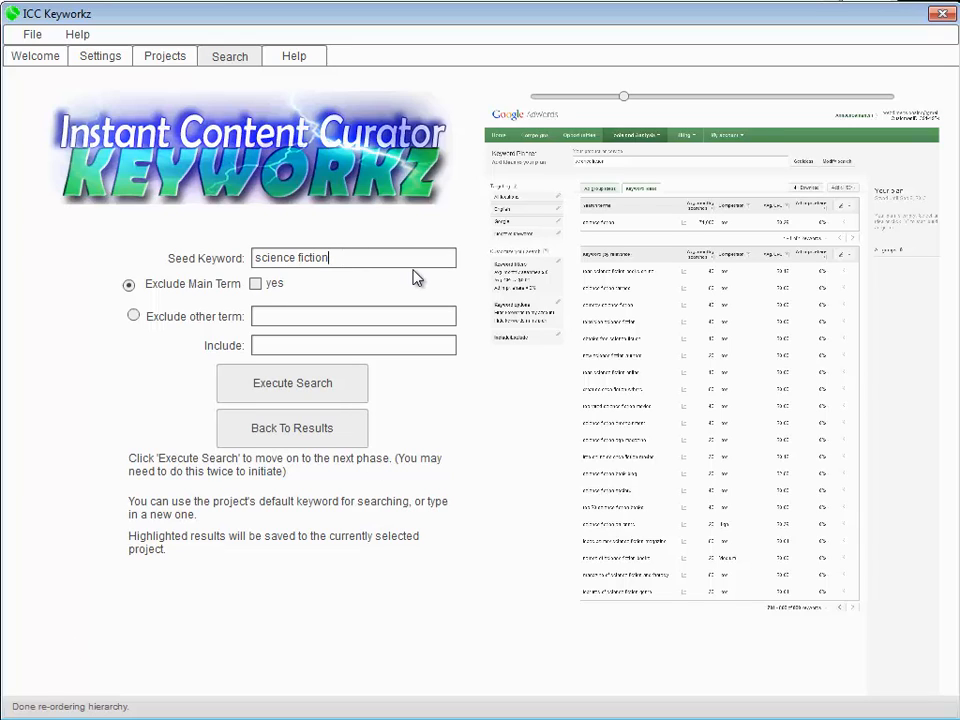
{"action": "type", "text": "tv shows"}
{"action": "left_click", "coordinate": [348, 315]}
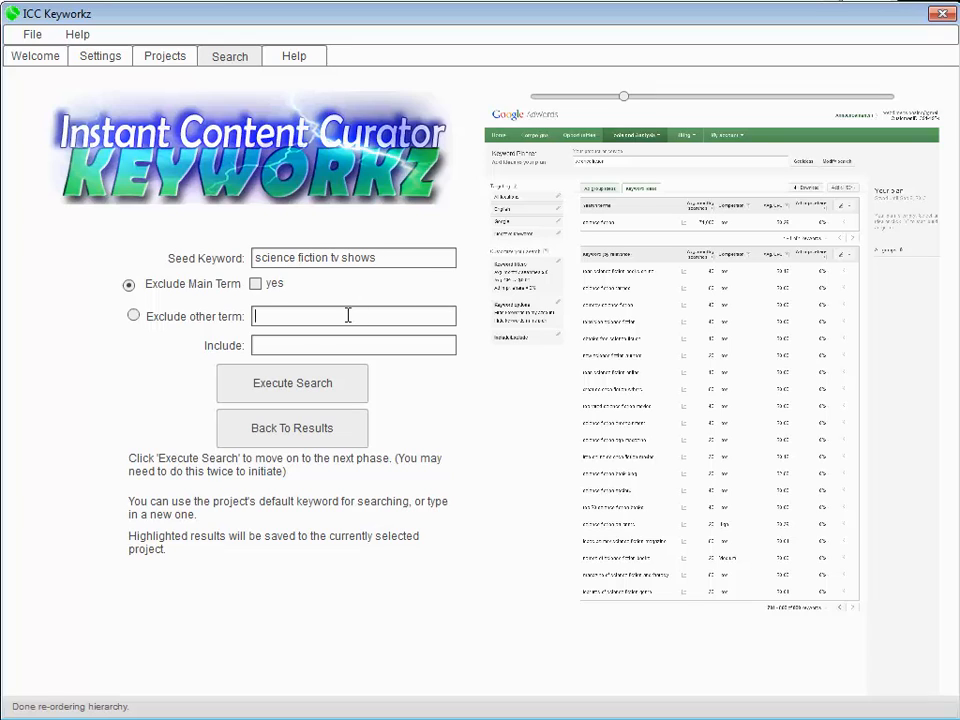
{"action": "left_click", "coordinate": [293, 393]}
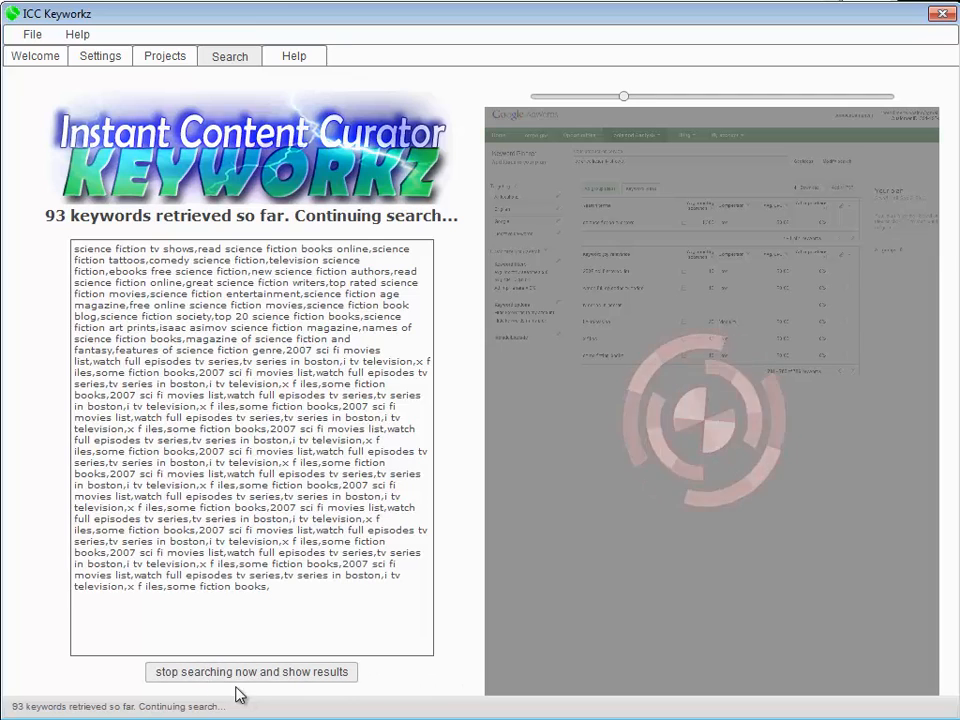
{"action": "left_click", "coordinate": [287, 677]}
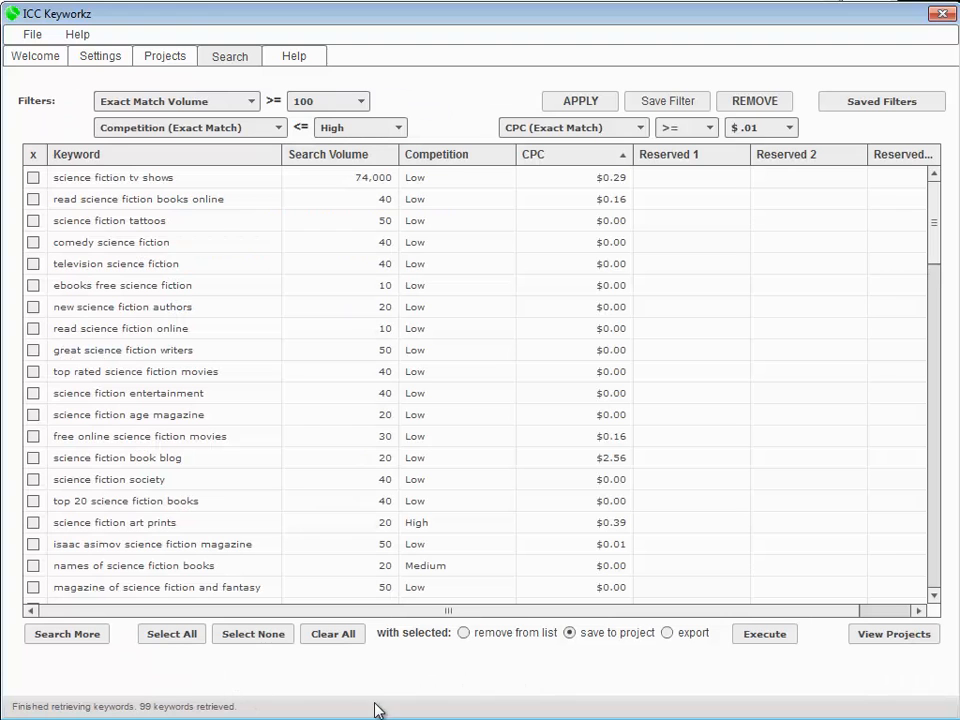
Step: Sort the new keywords by CPC with the highest first, and return to the Science Fiction project's keyword hierarchy
{"action": "left_click", "coordinate": [558, 157]}
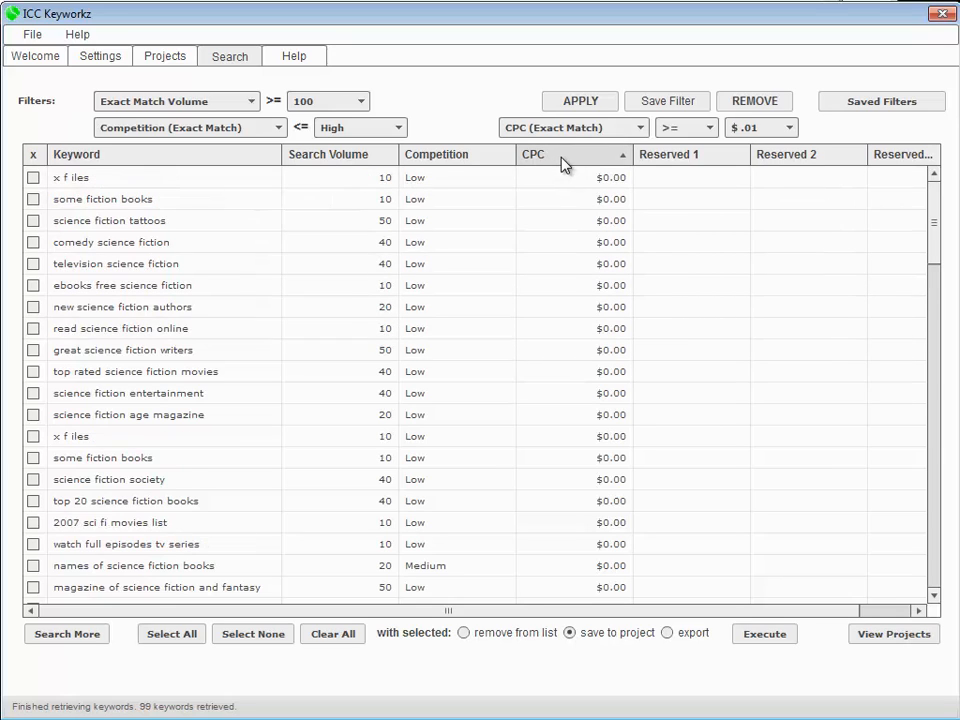
{"action": "left_click", "coordinate": [563, 158]}
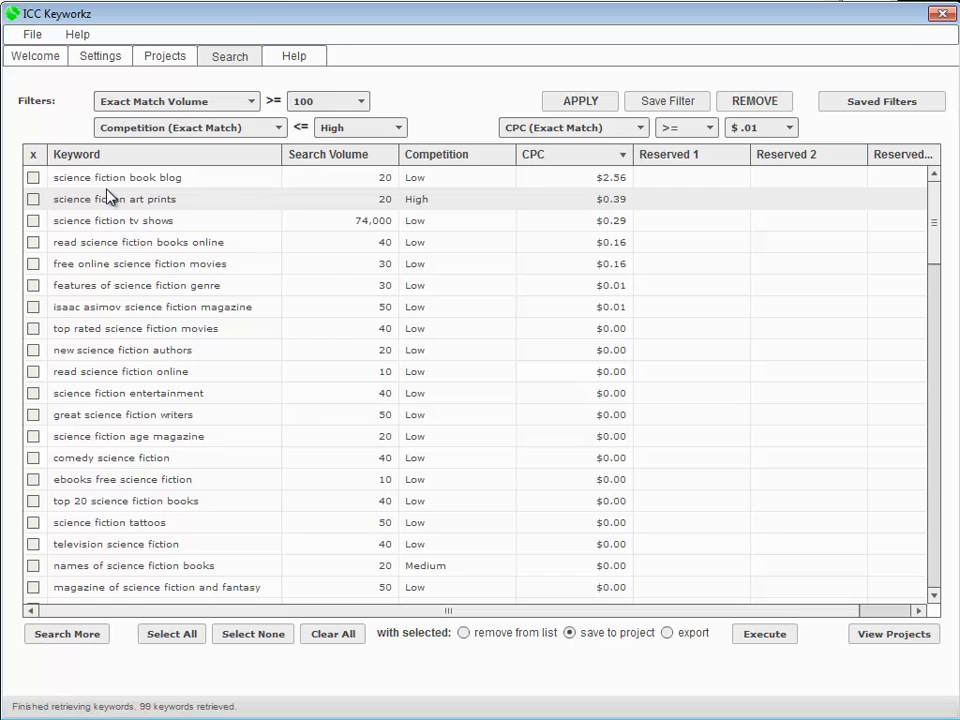
{"action": "left_click", "coordinate": [158, 58]}
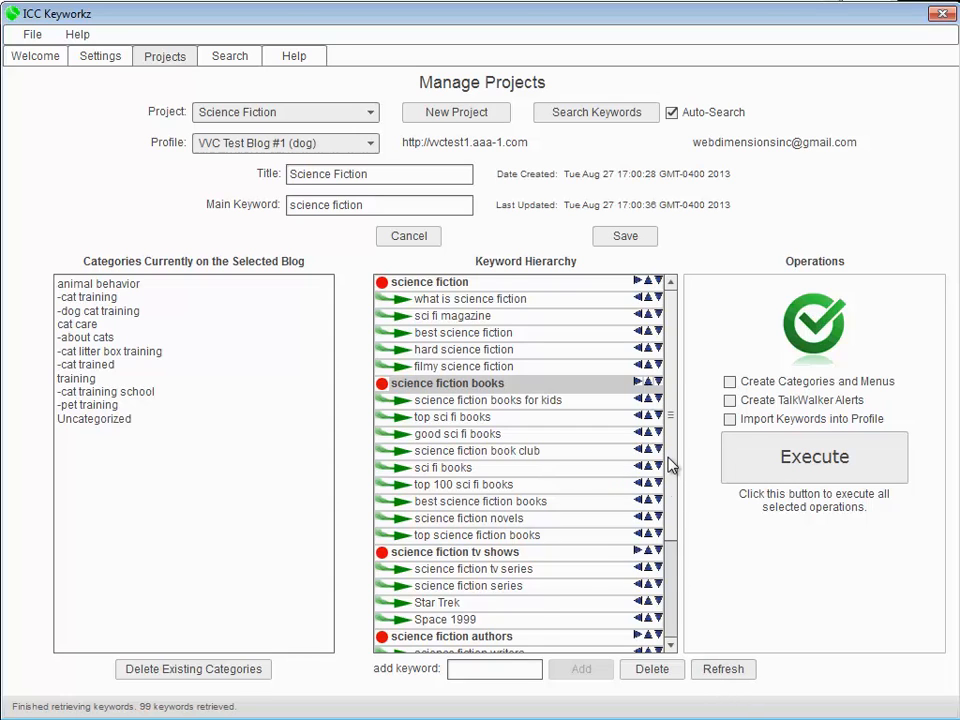
{"action": "left_click_drag", "start_coordinate": [667, 460], "coordinate": [684, 410]}
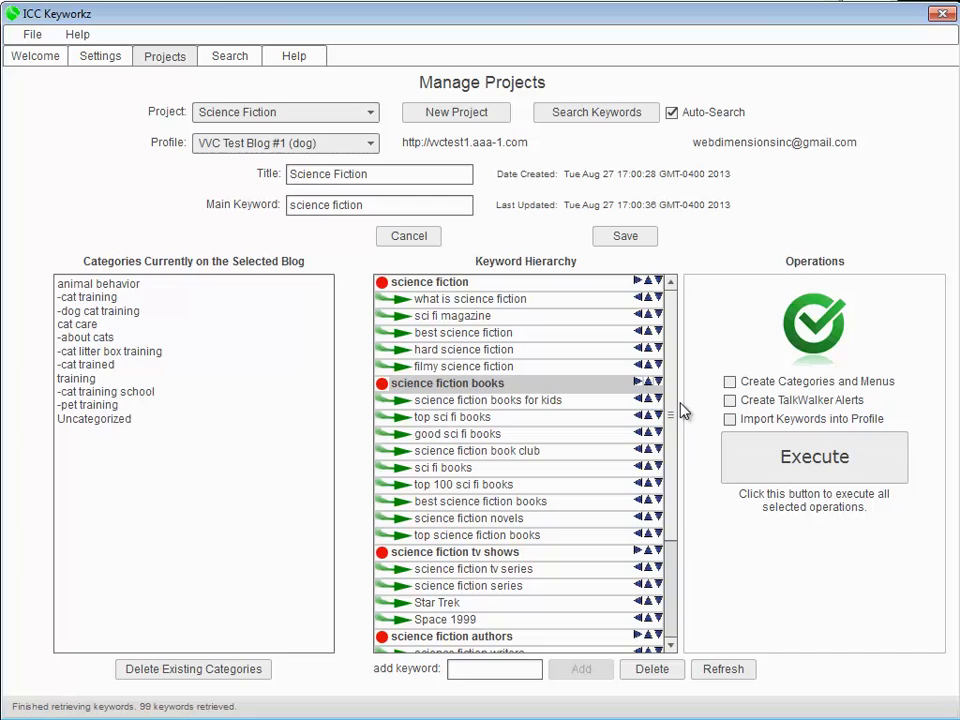